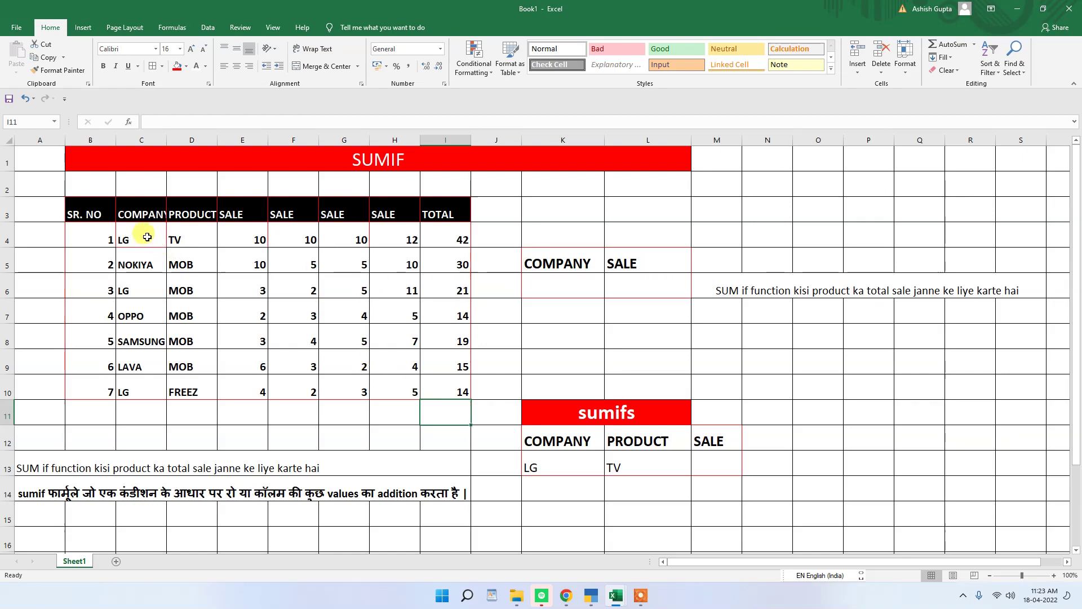
- Look over the sales table's SALE headings, then fill the first LG cell, C4, red
left_click_drag(82, 210, 437, 384)
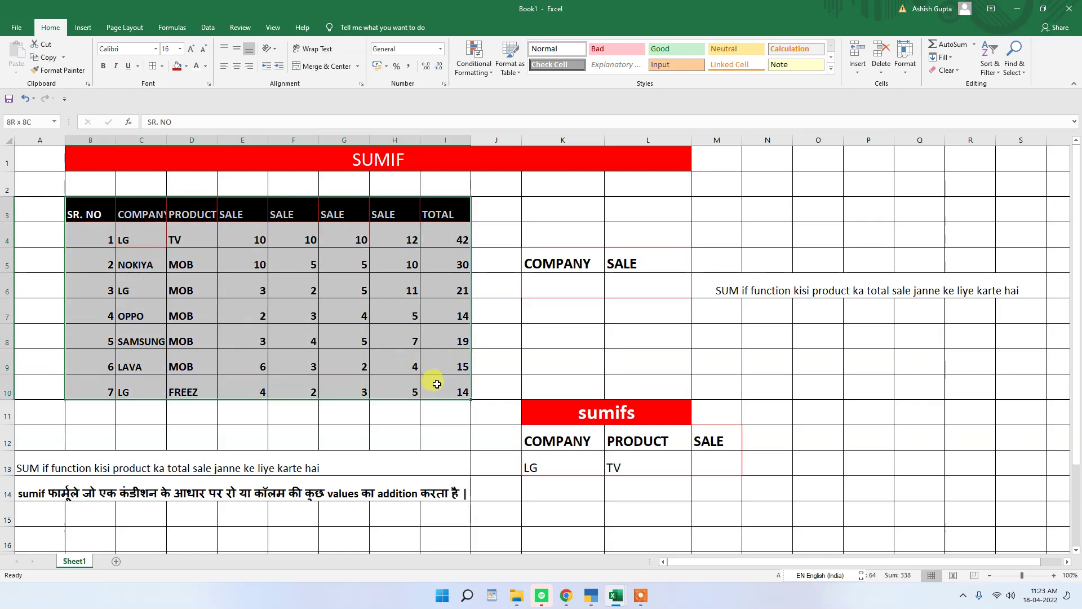
left_click(252, 214)
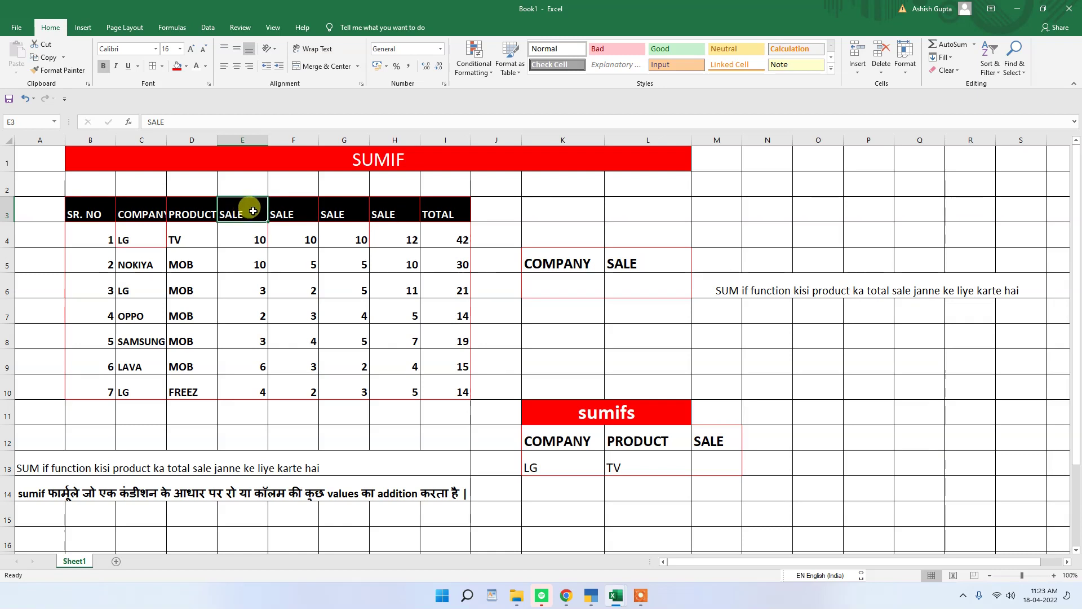
left_click(283, 214)
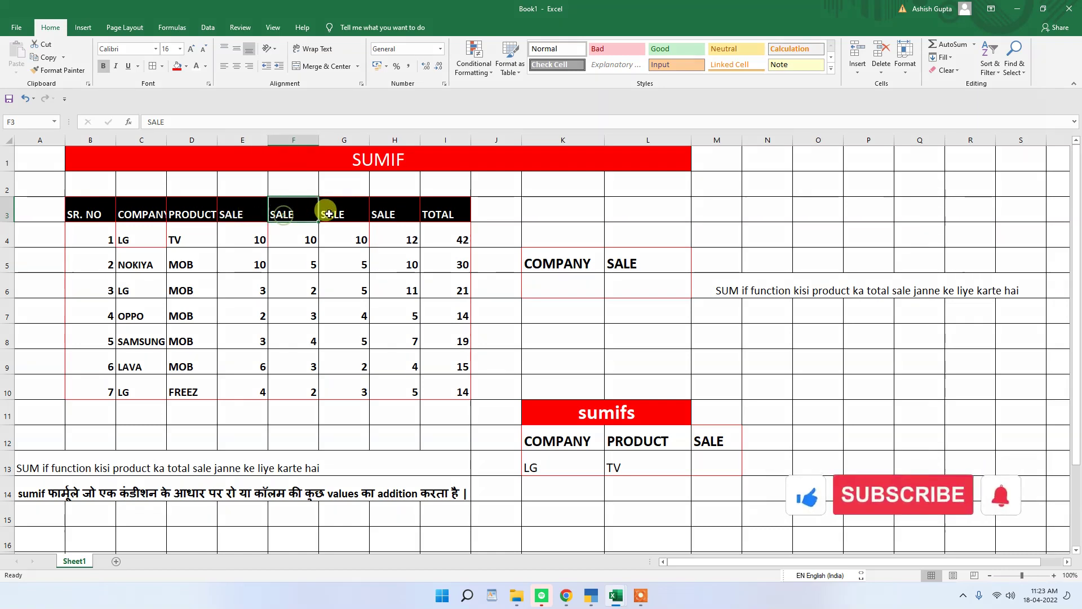
left_click(329, 214)
left_click(395, 214)
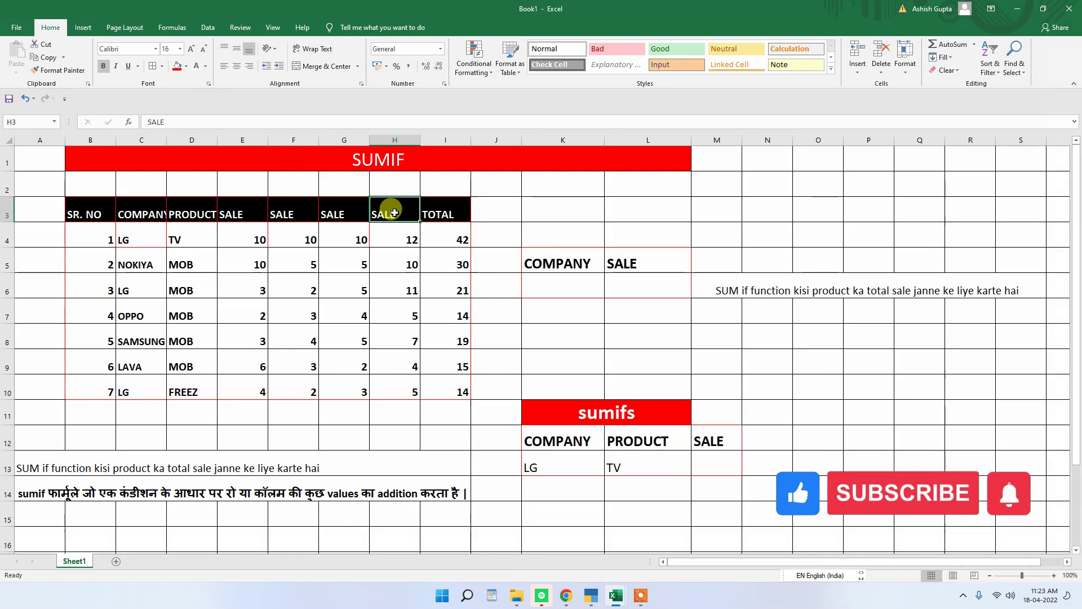
left_click(133, 241)
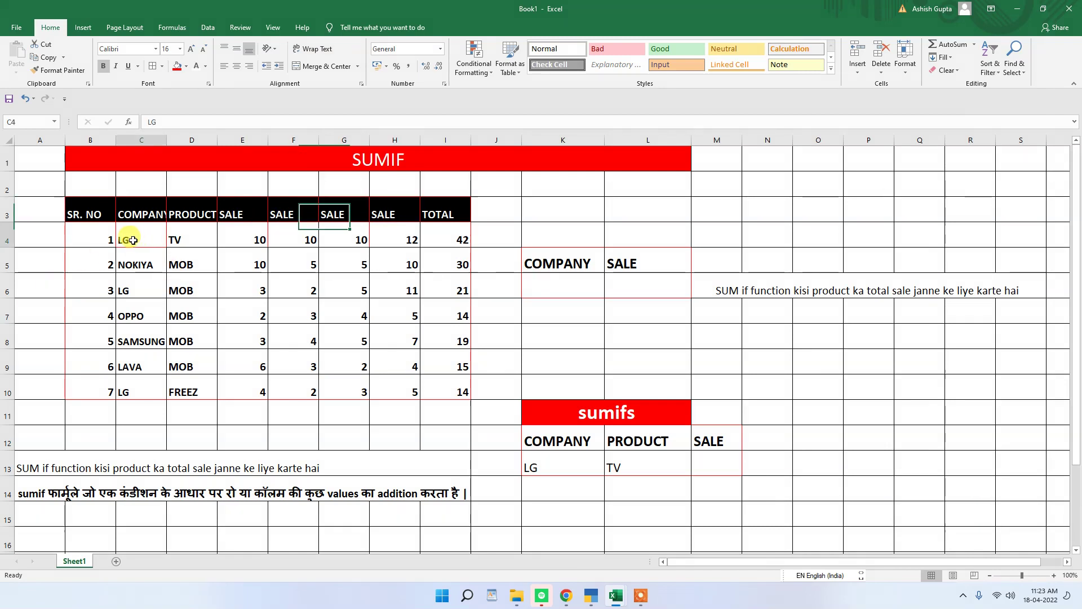
left_click(176, 68)
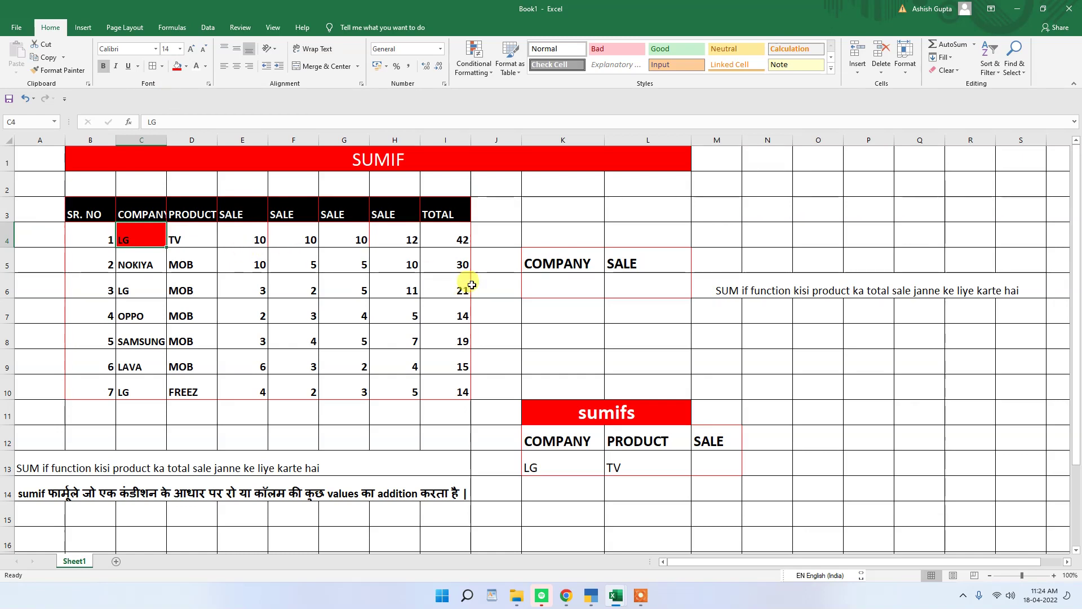
- Enter LG as the company criterion in K6
left_click(560, 290)
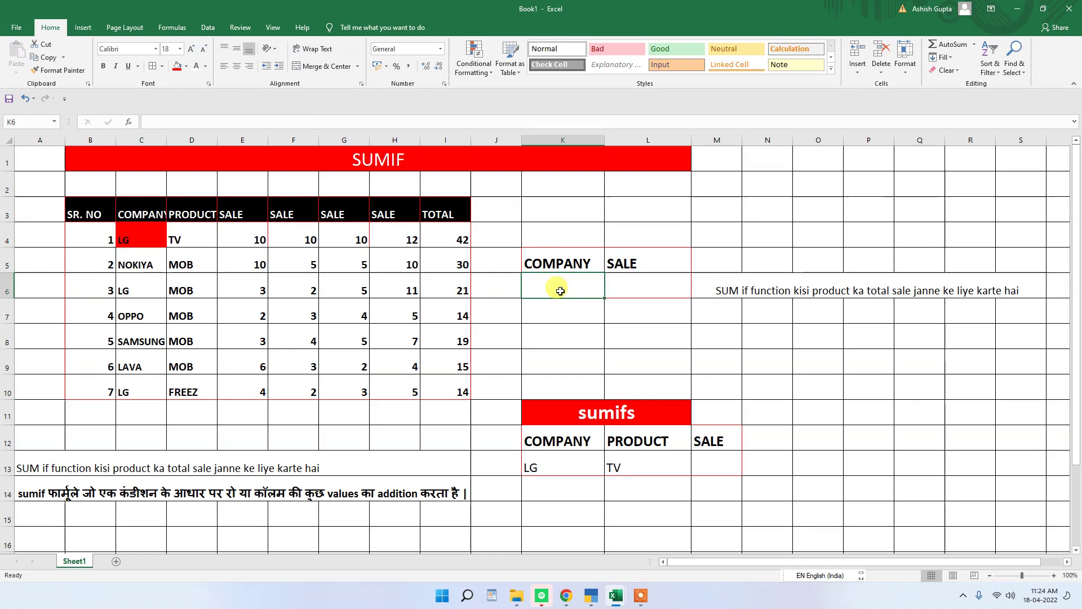
type("LG")
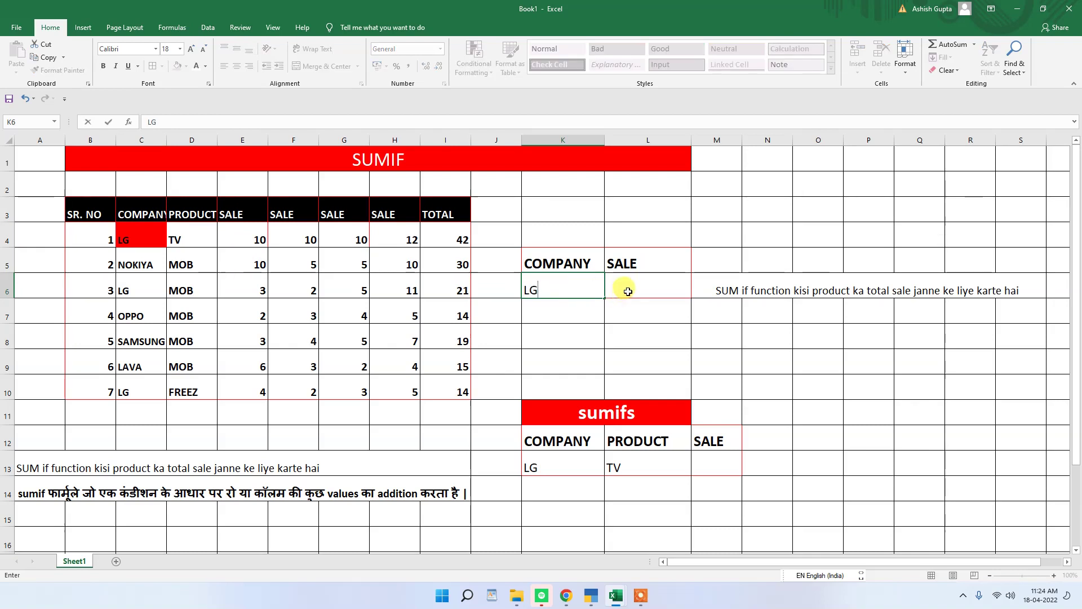
left_click(627, 292)
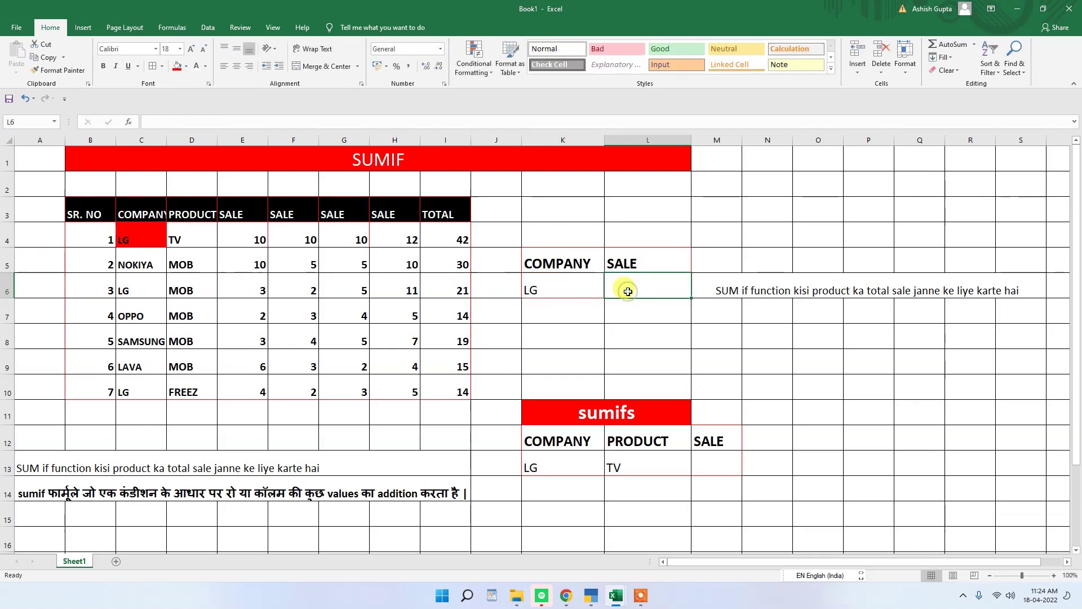
- Zoom to 120% and begin =sumif(C4:C10 in L6
left_click(1054, 575)
left_click(1054, 575)
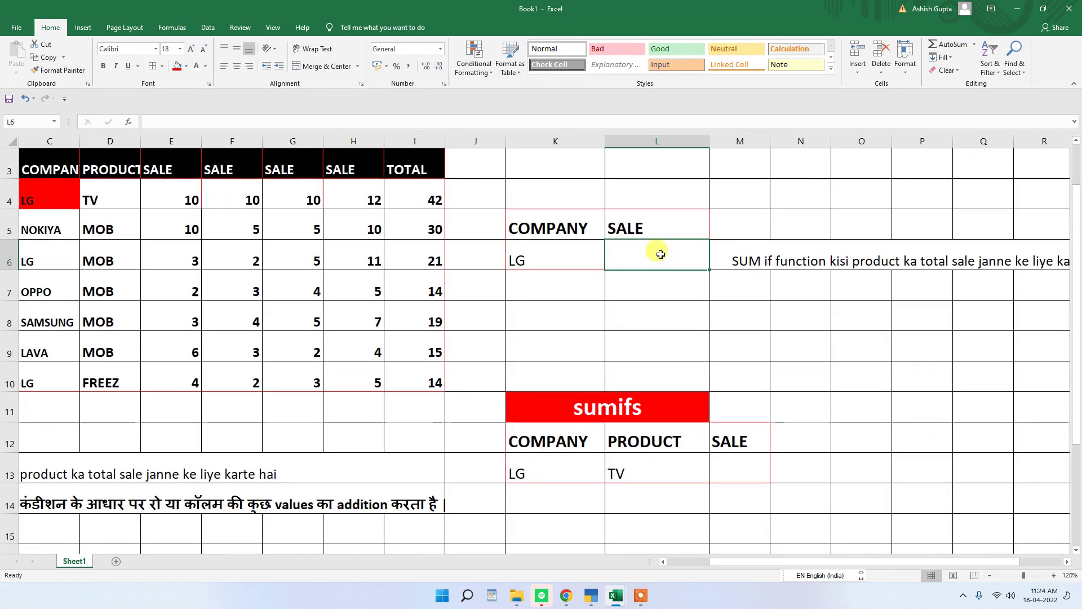
left_click_drag(899, 564, 856, 564)
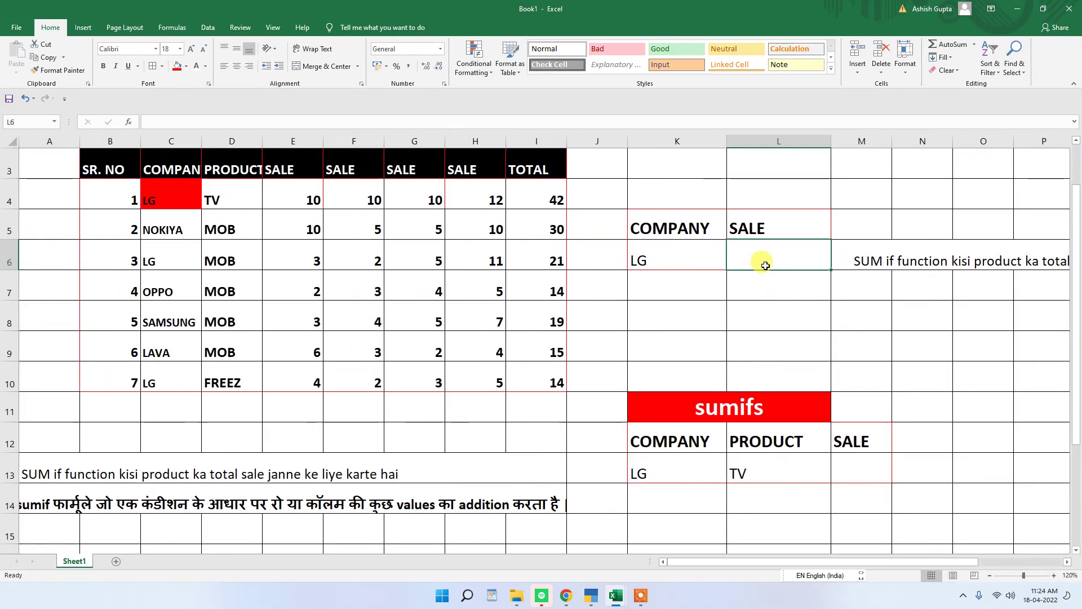
type("=")
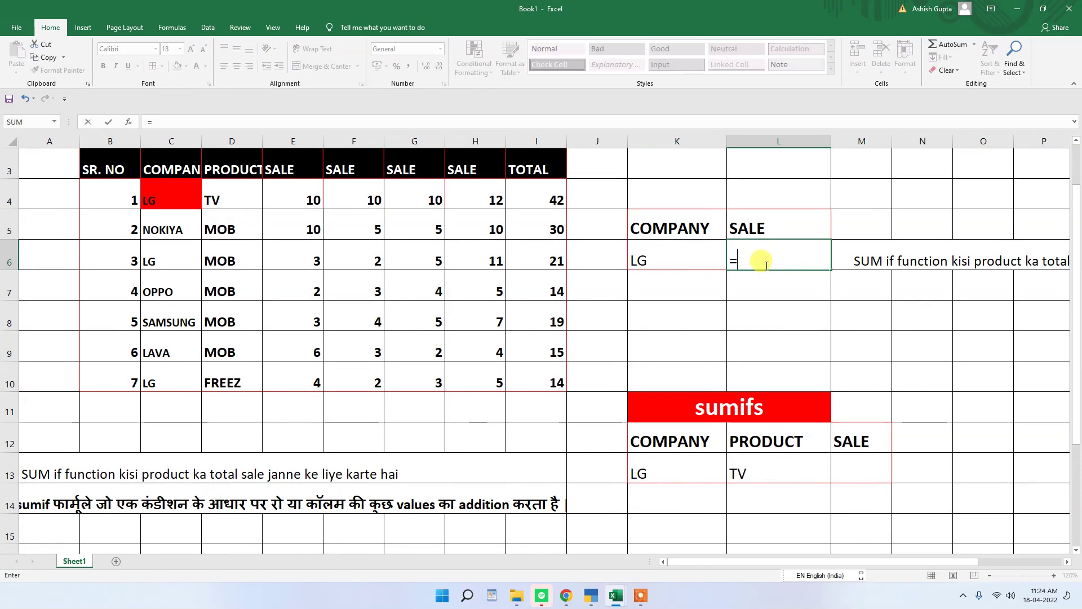
type("sum")
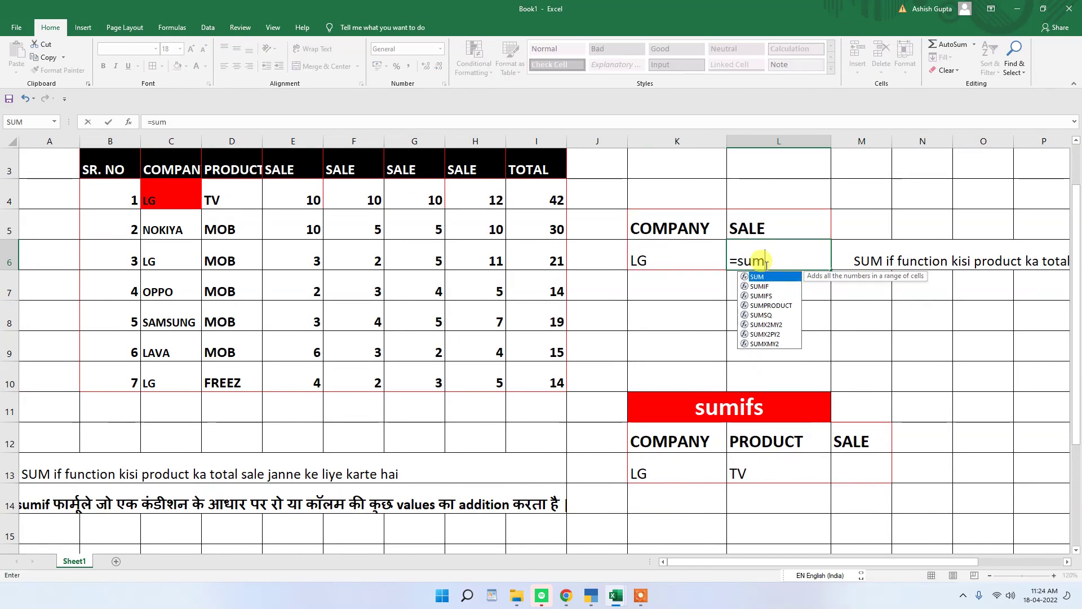
type("if")
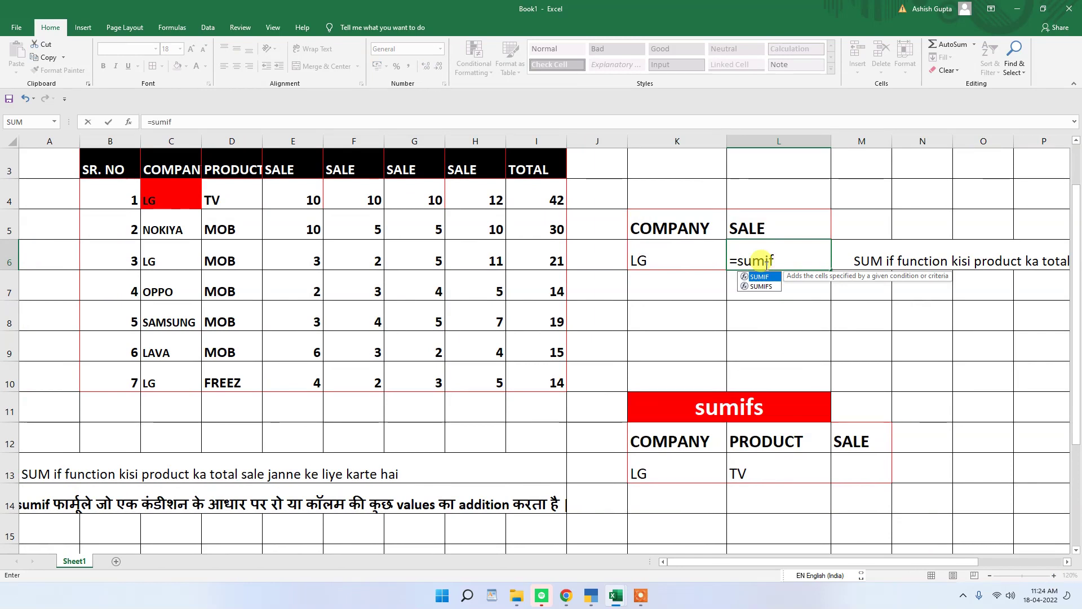
type("(")
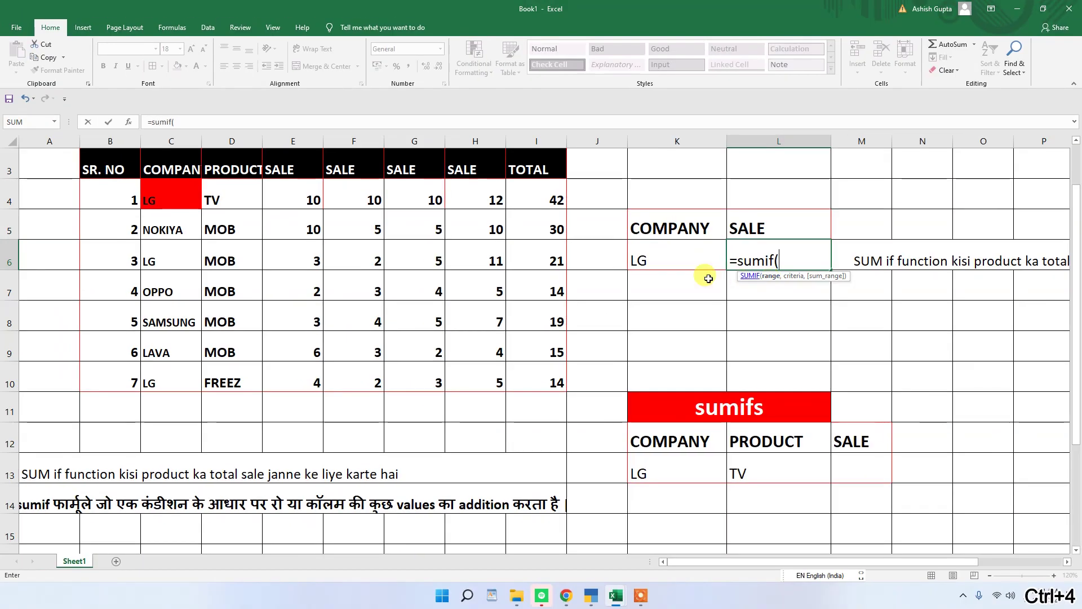
left_click_drag(160, 190, 164, 375)
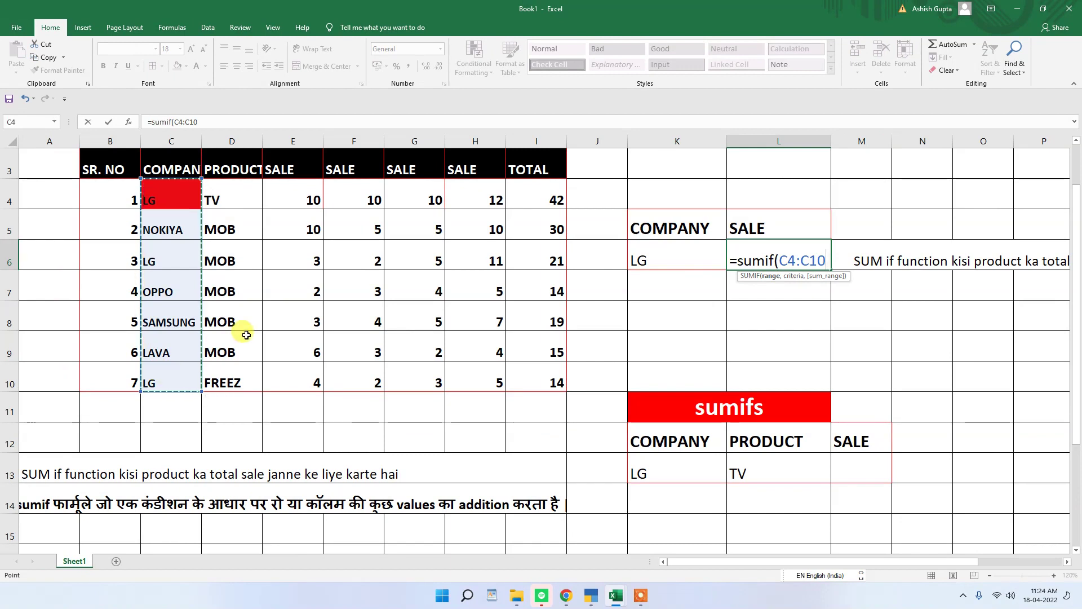
- Complete =SUMIF(C4:C10,K6,I4:I10) in L6, returning LG's total of 77
type(",")
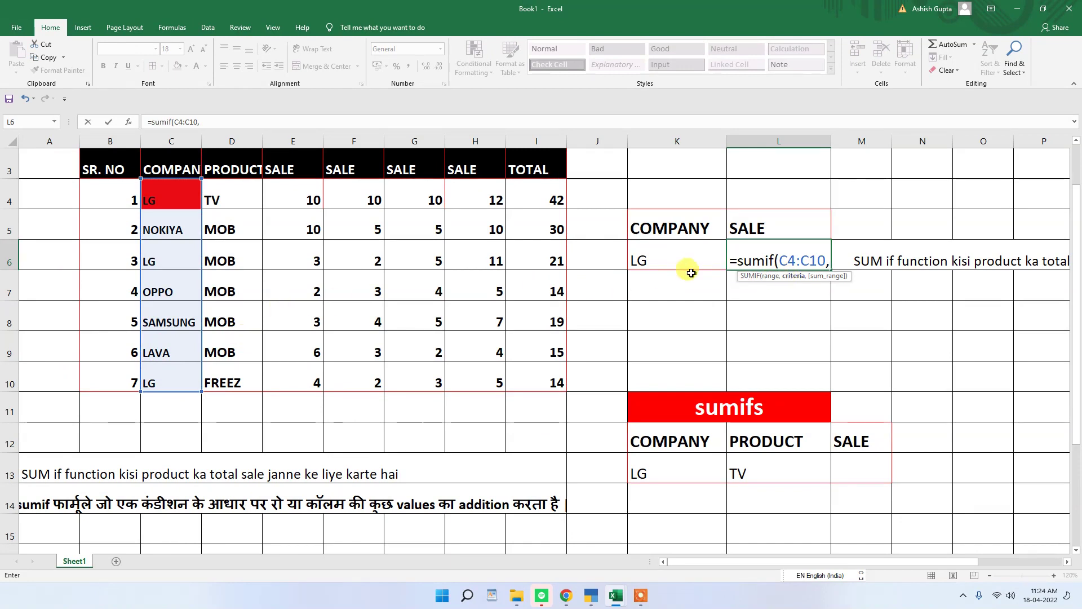
left_click(661, 258)
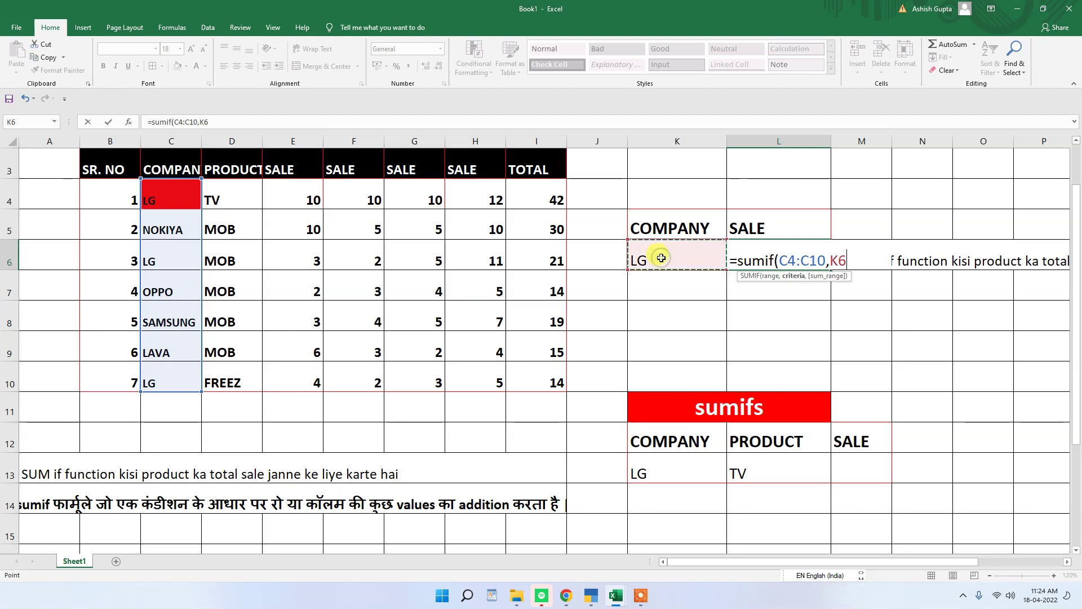
type(",")
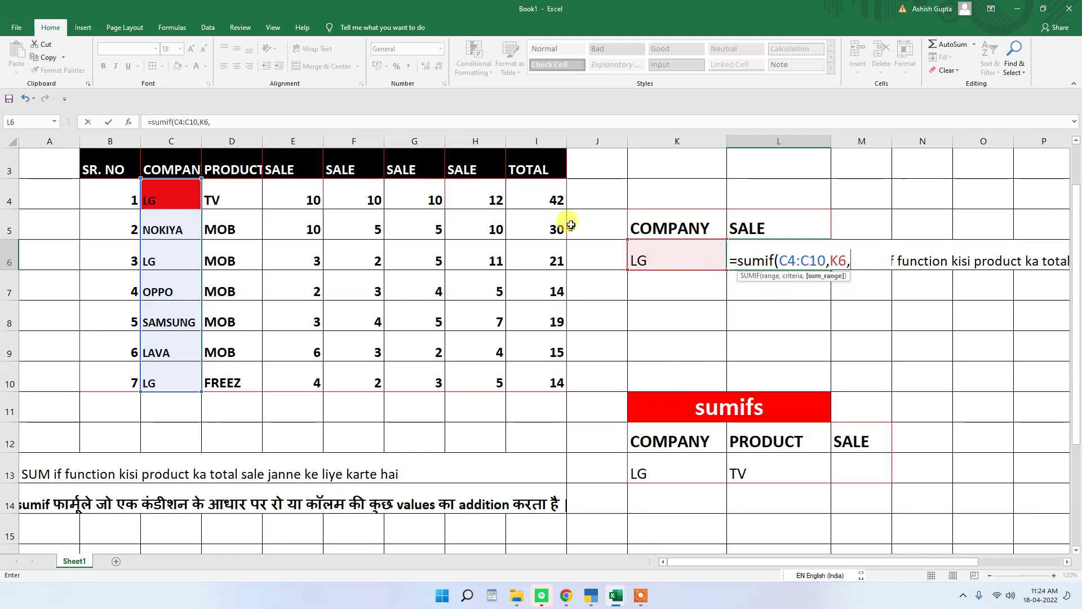
left_click_drag(541, 195, 556, 371)
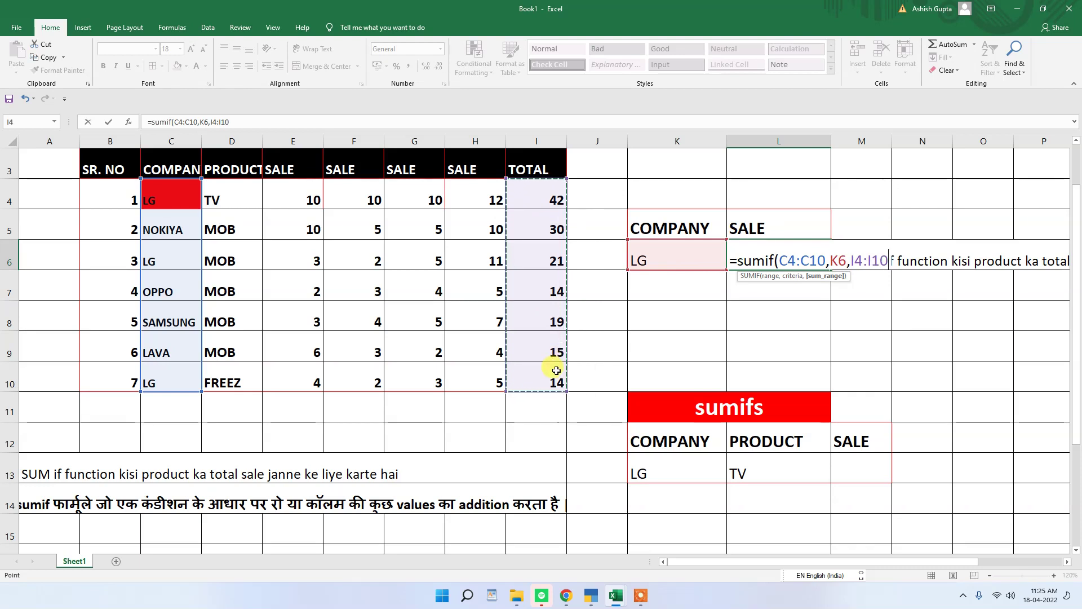
type(")")
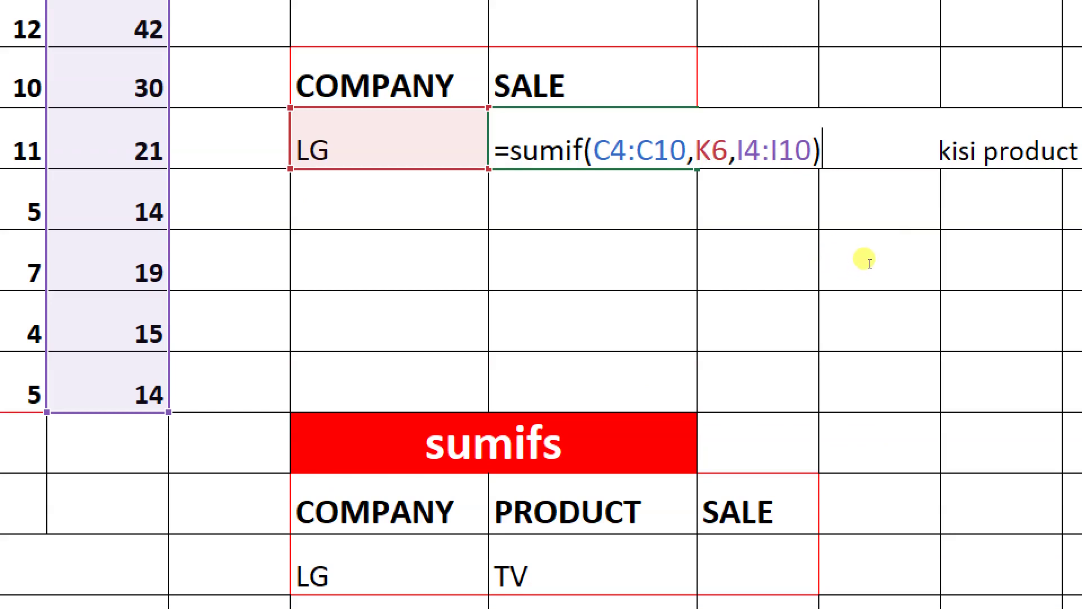
key("ctrl+4")
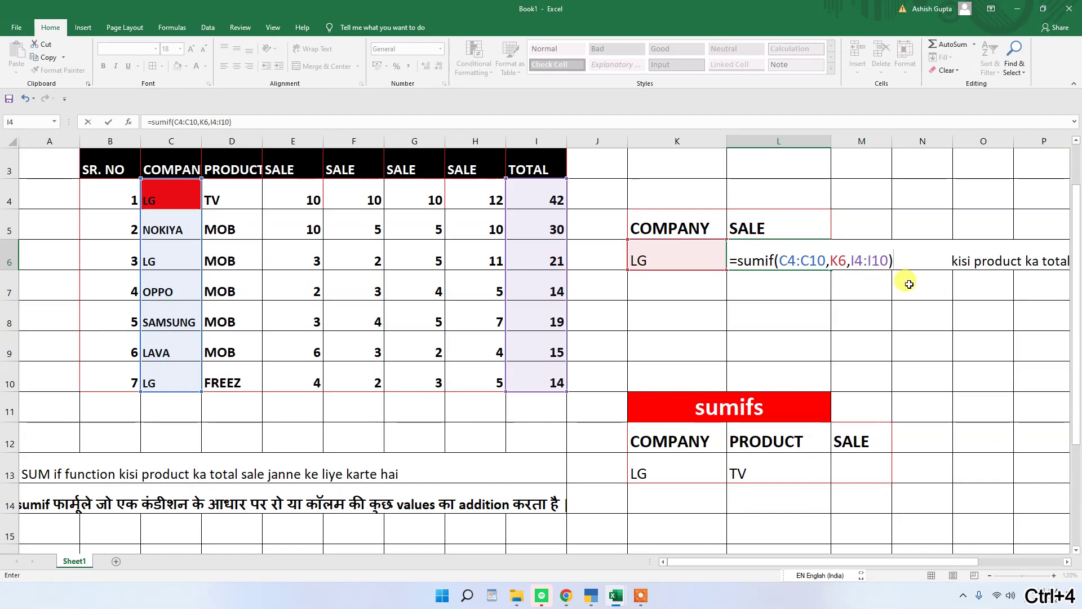
key("Return")
left_click(812, 261)
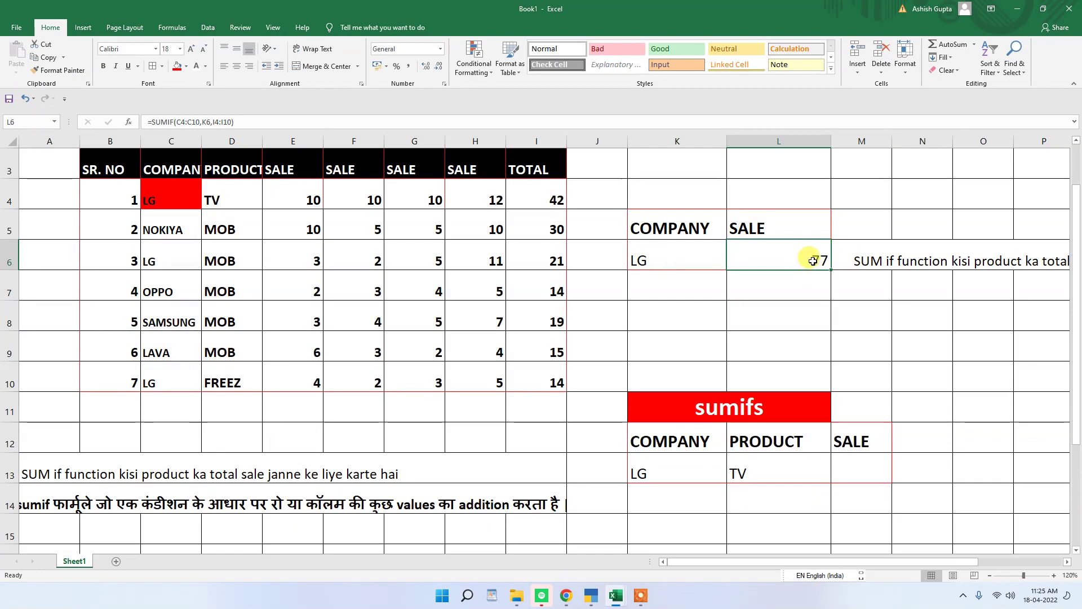
- Fill the LG criterion cell K6 red
left_click(654, 258)
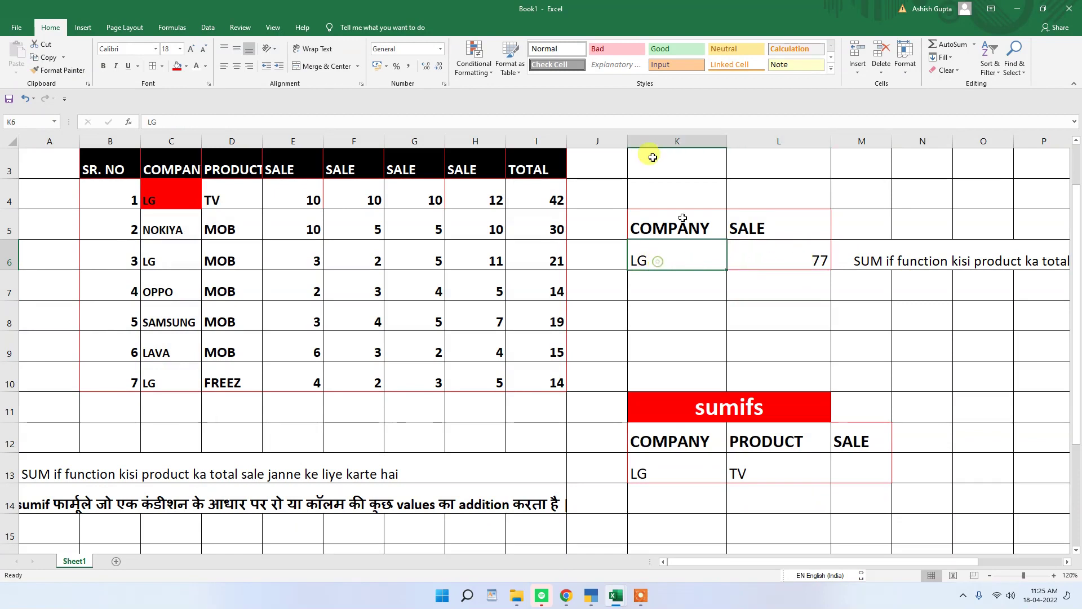
left_click(172, 67)
left_click(796, 255)
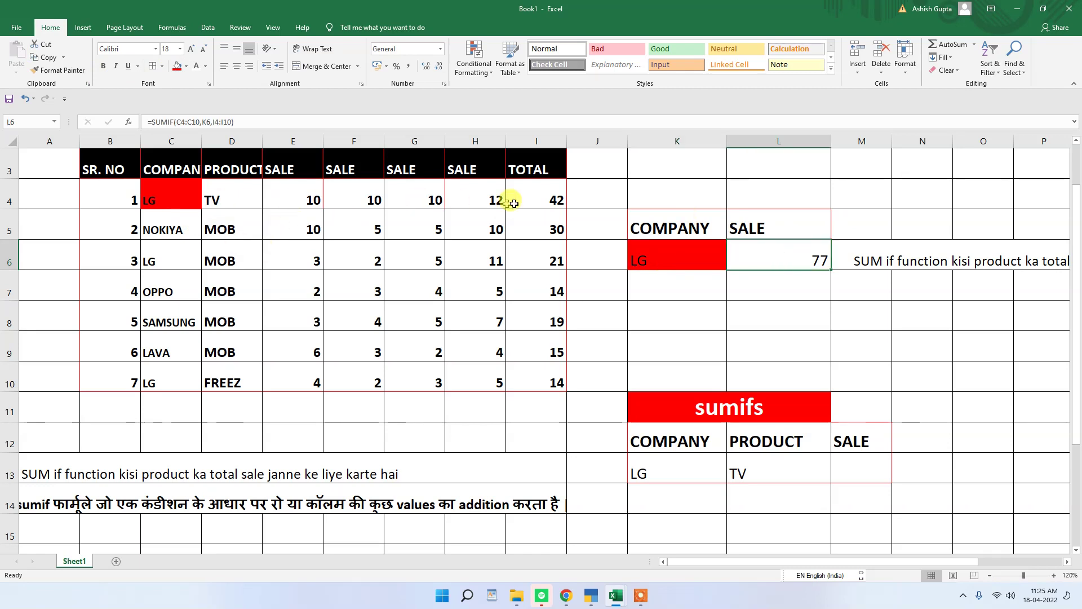
- Fill LG's TOTAL values in I4, I6 and I10 (42, 21, 14) red
left_click(554, 199)
left_click(176, 66)
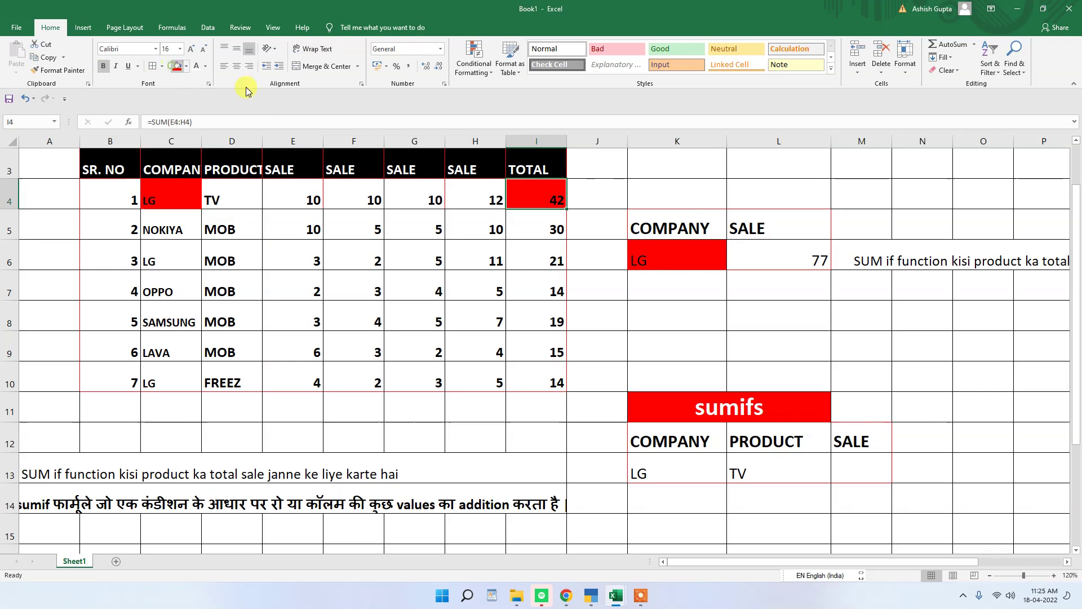
left_click(543, 259)
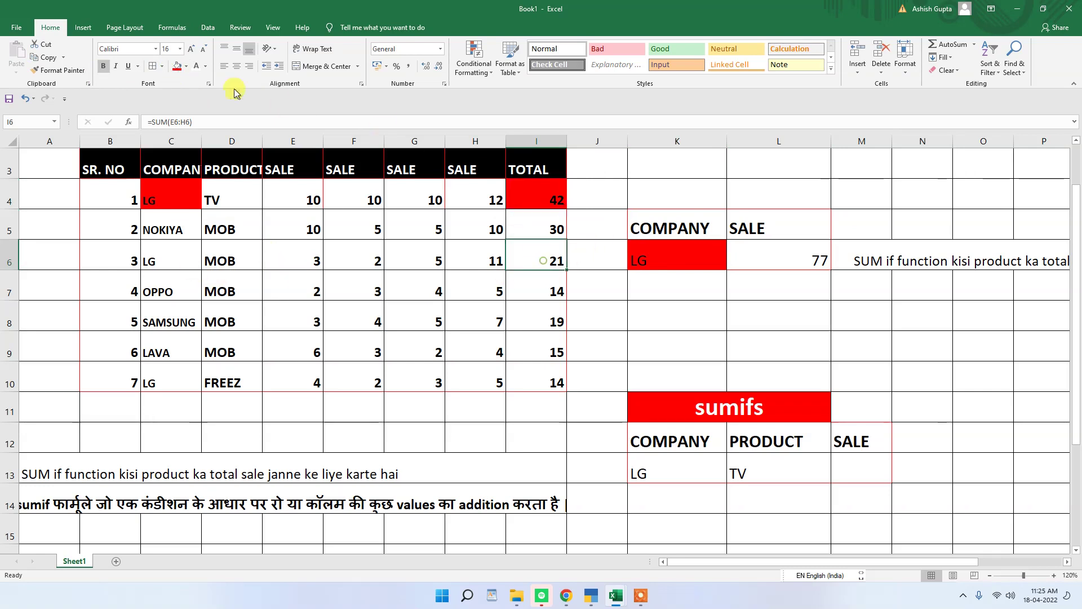
left_click(176, 68)
left_click(537, 378)
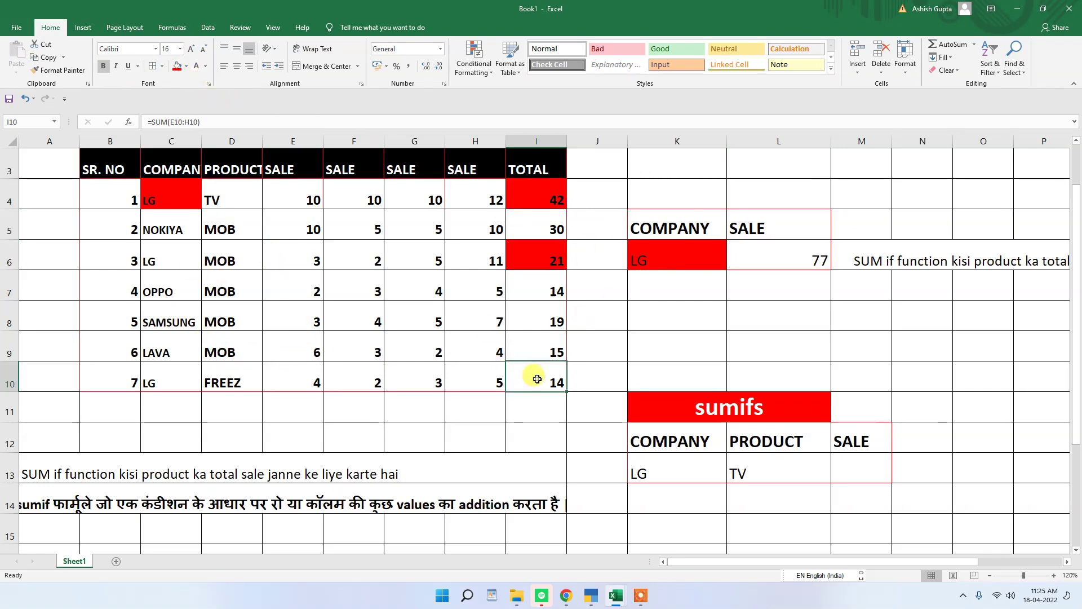
left_click(177, 68)
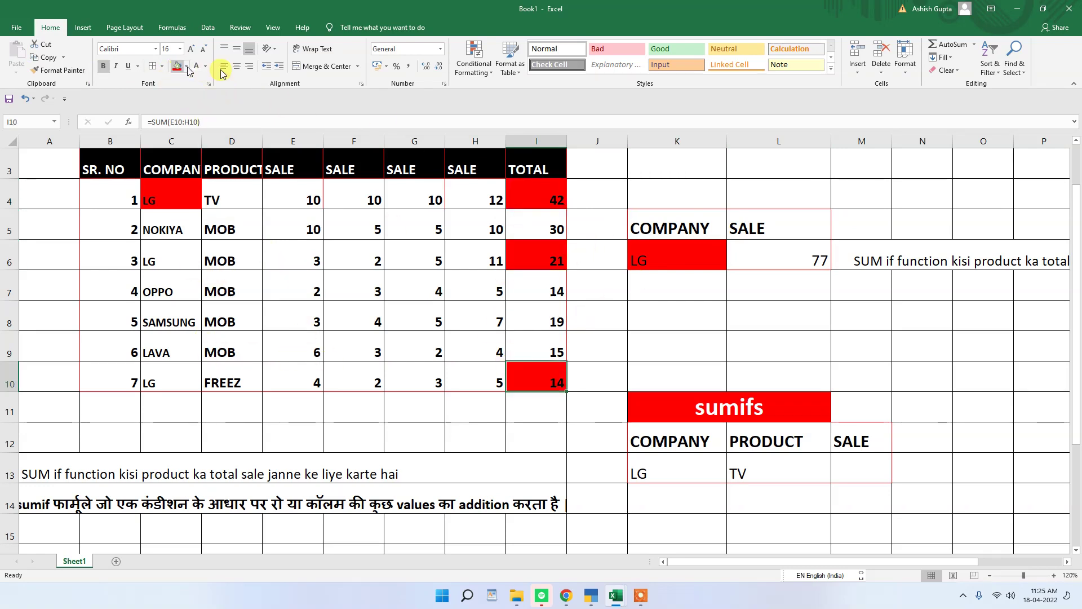
left_click(659, 321)
- Enter =I4+I6+I10 in K8, which also gives 77
type("=")
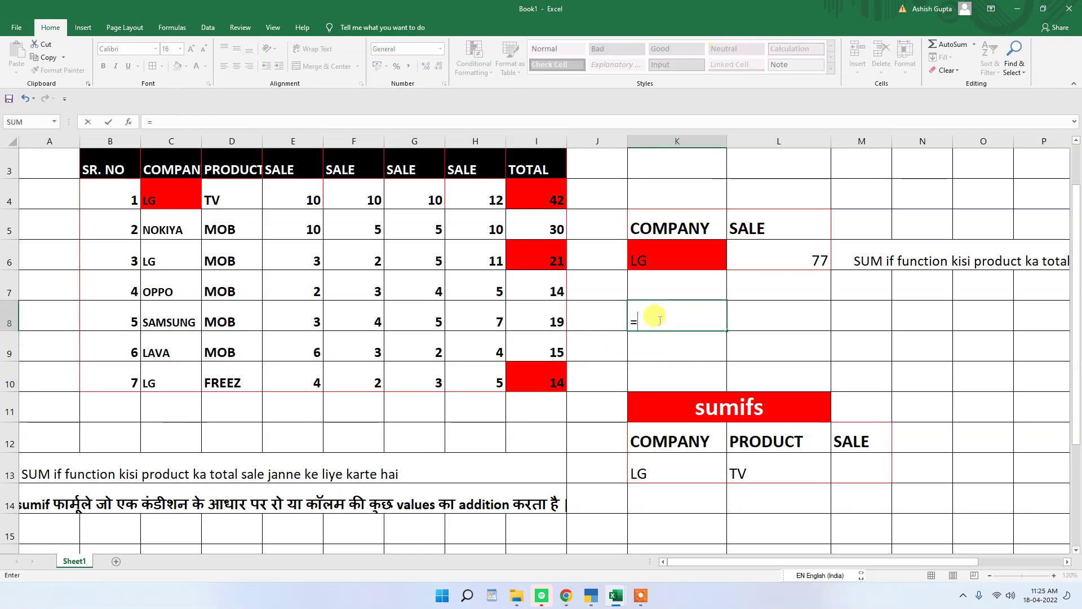
left_click(556, 202)
type("+")
left_click(553, 253)
type("+")
left_click(546, 381)
key("Return")
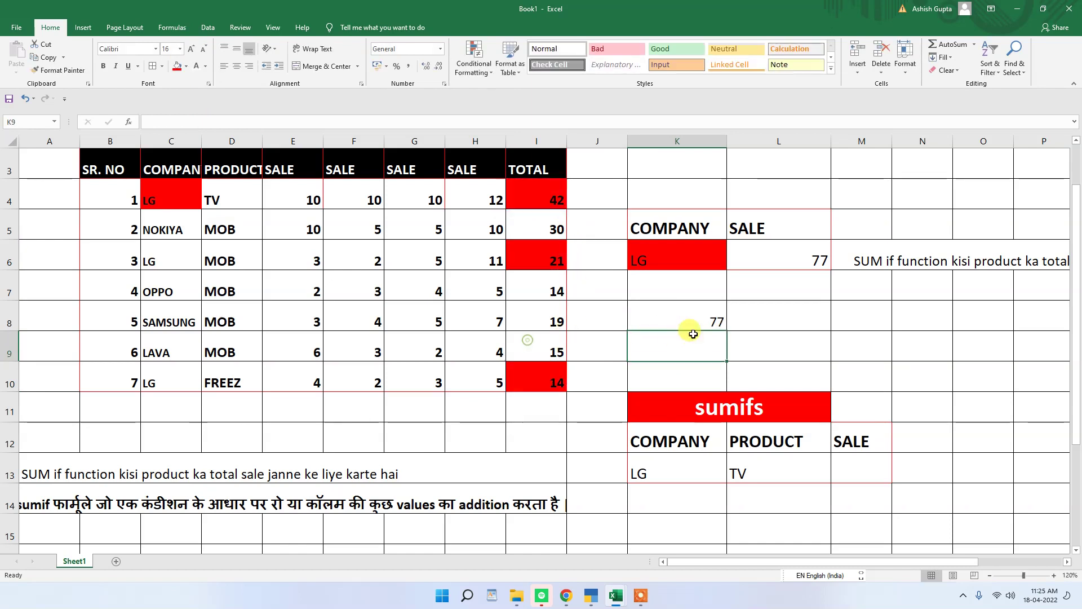
left_click(701, 319)
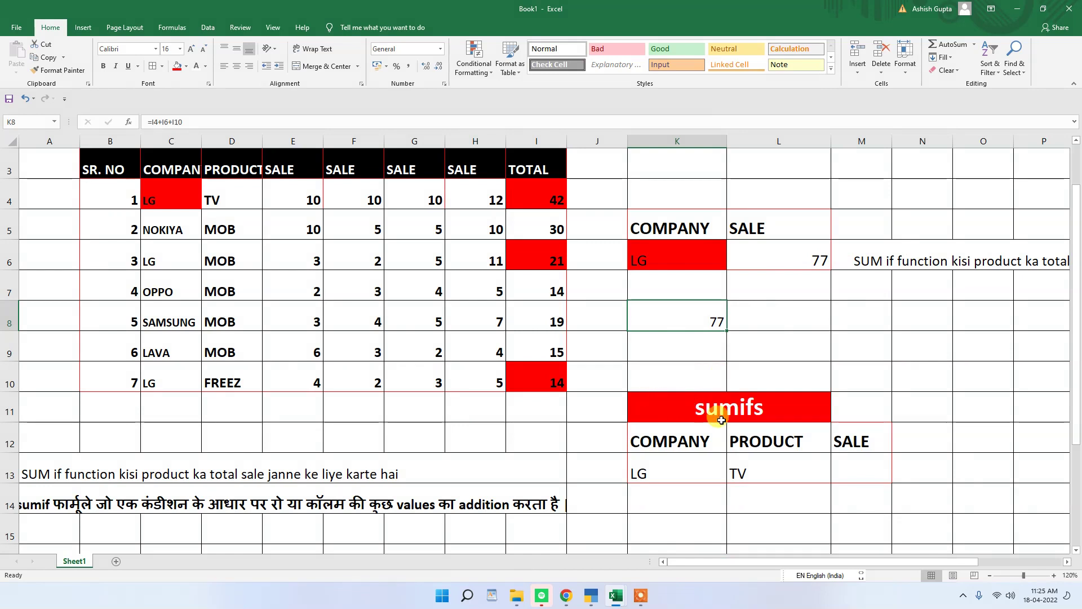
scroll(755, 411, "down", 1)
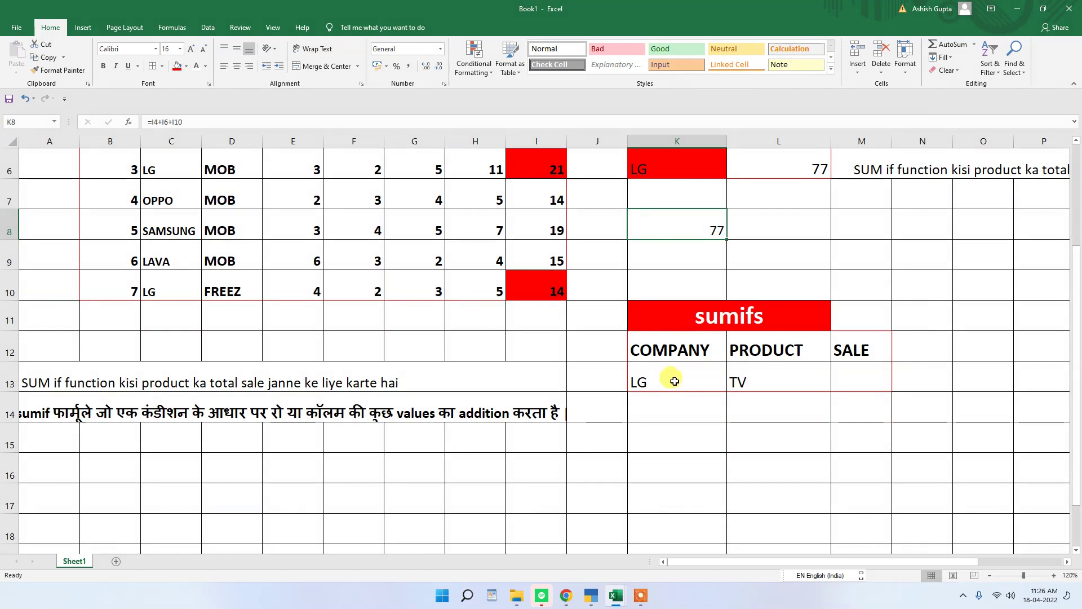
left_click(672, 355)
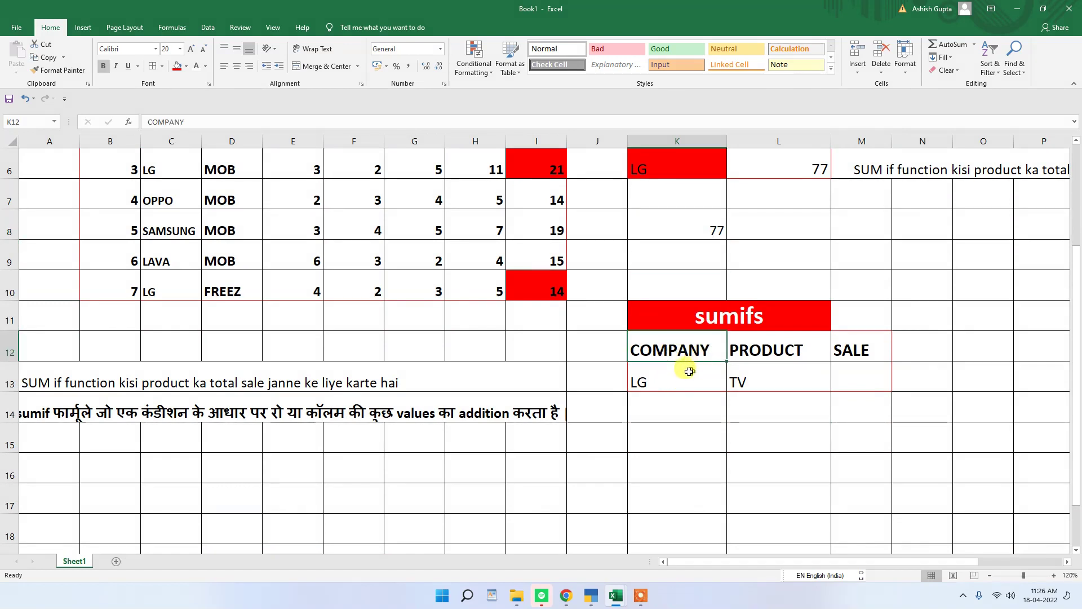
left_click(664, 386)
left_click(759, 384)
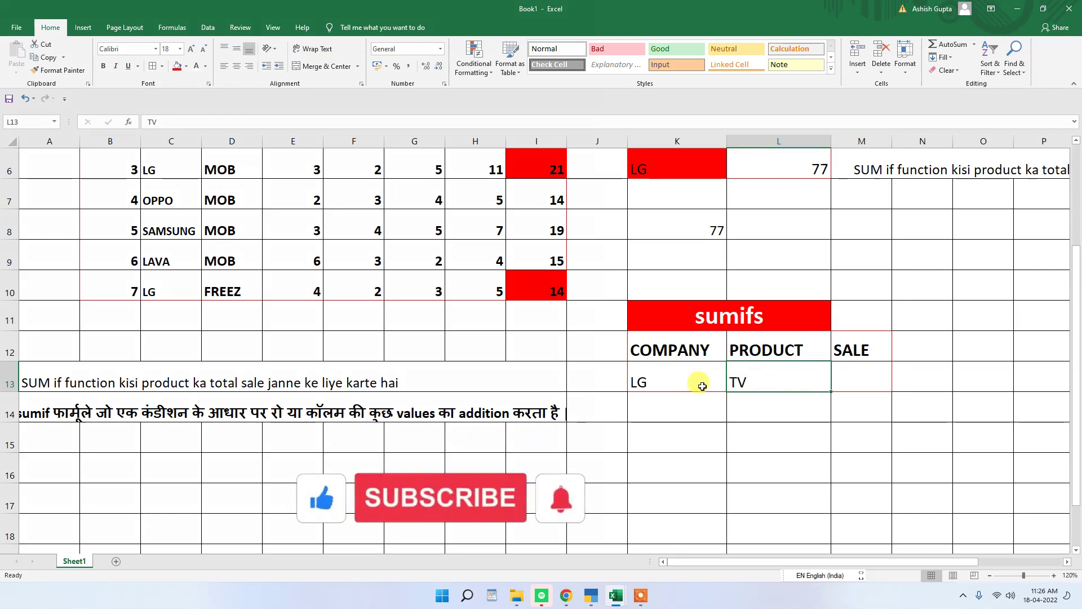
scroll(705, 388, "up", 1)
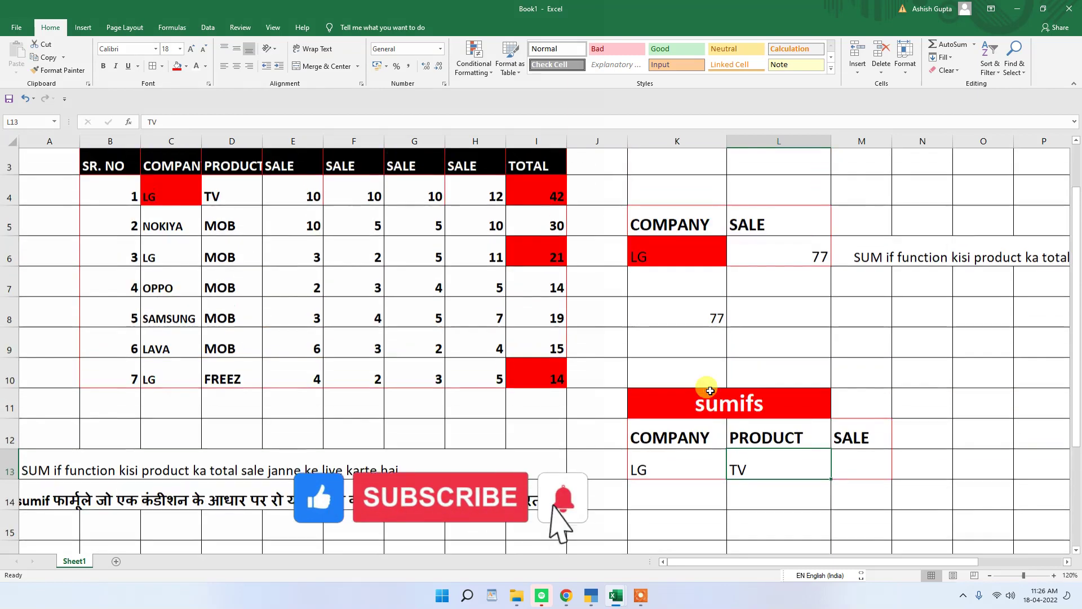
left_click(862, 473)
- In M13, start =SUMIFS(I4:I10,C4:C10, with the TOTAL values as the sum range
type("=")
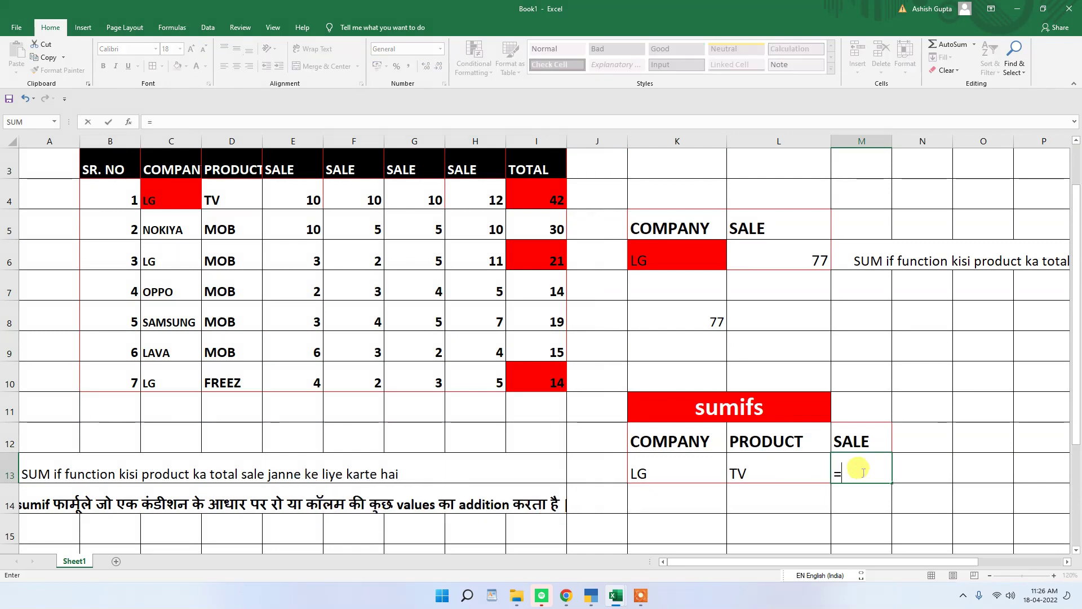
type("sum")
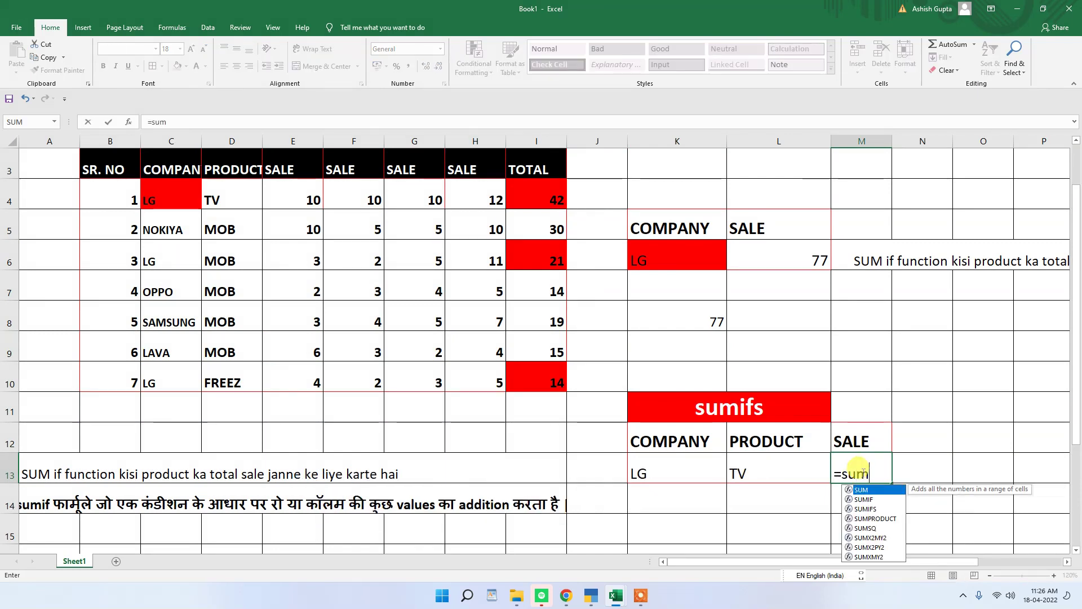
key("Down")
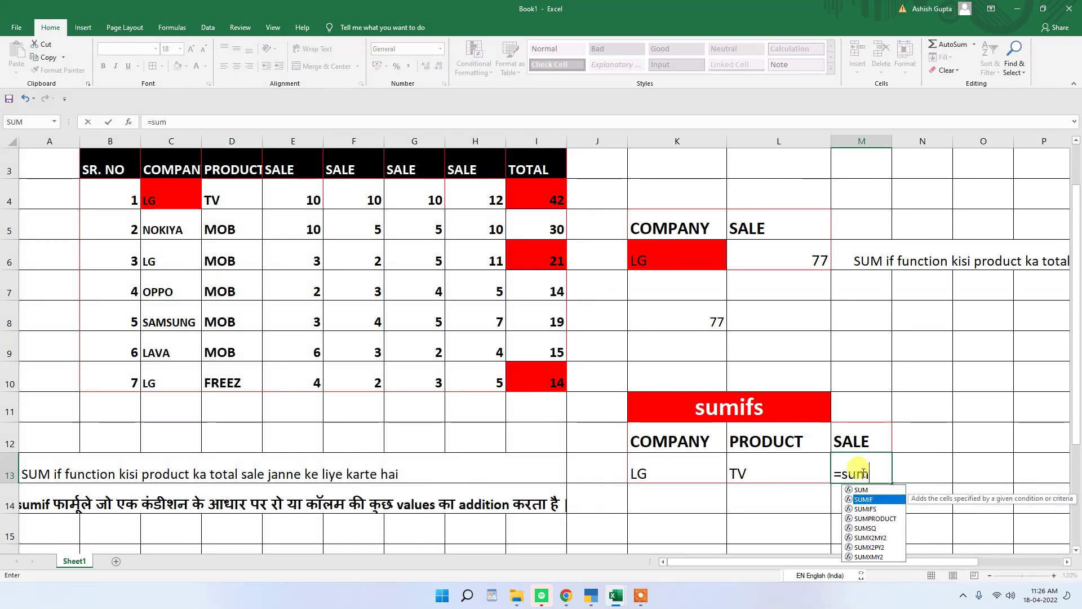
key("Down")
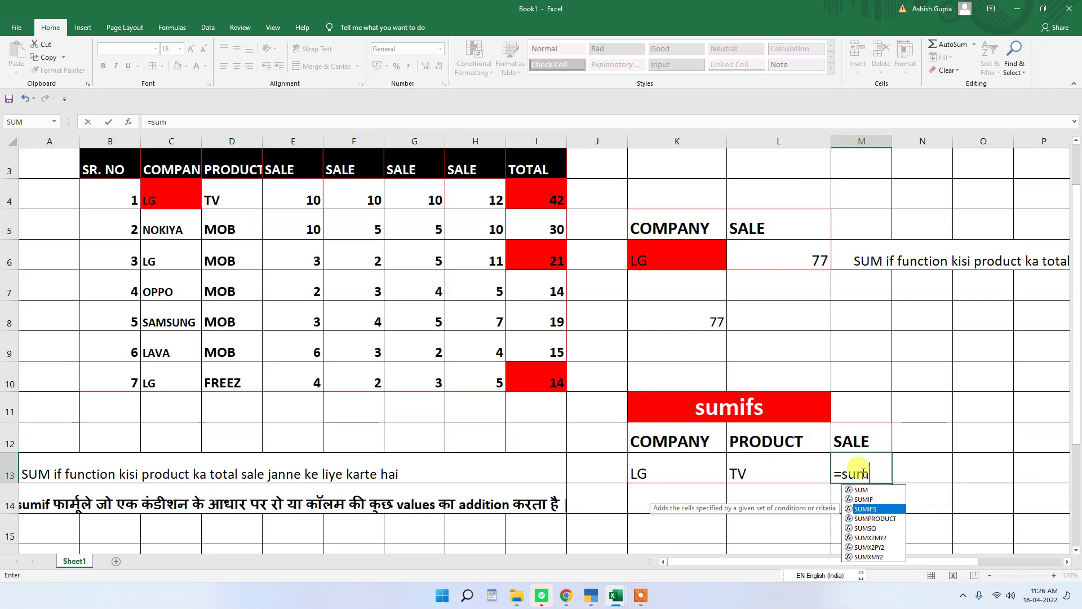
key("Tab")
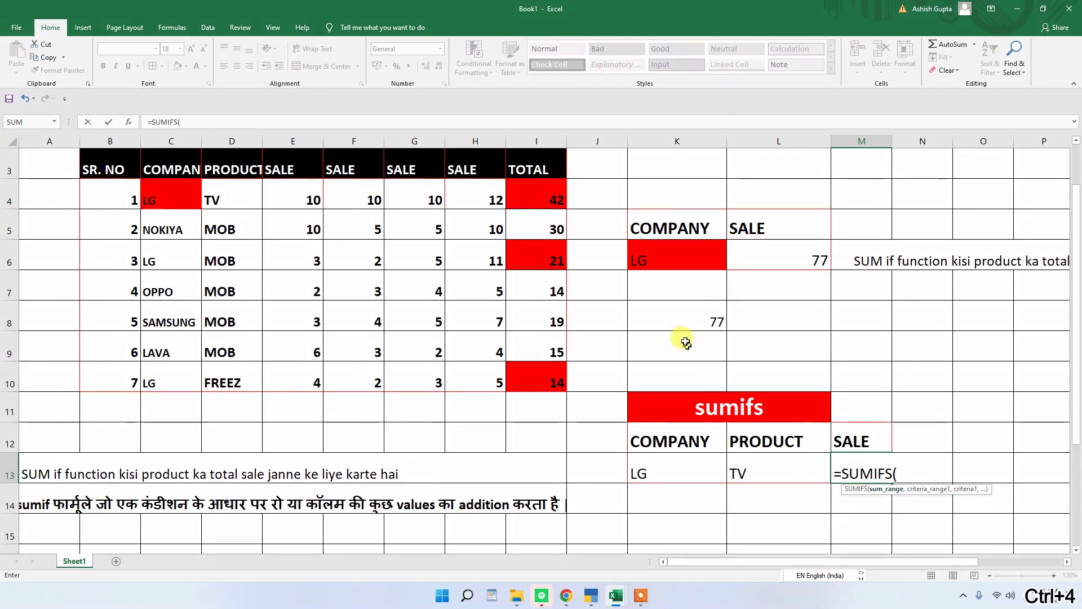
left_click_drag(531, 189, 551, 374)
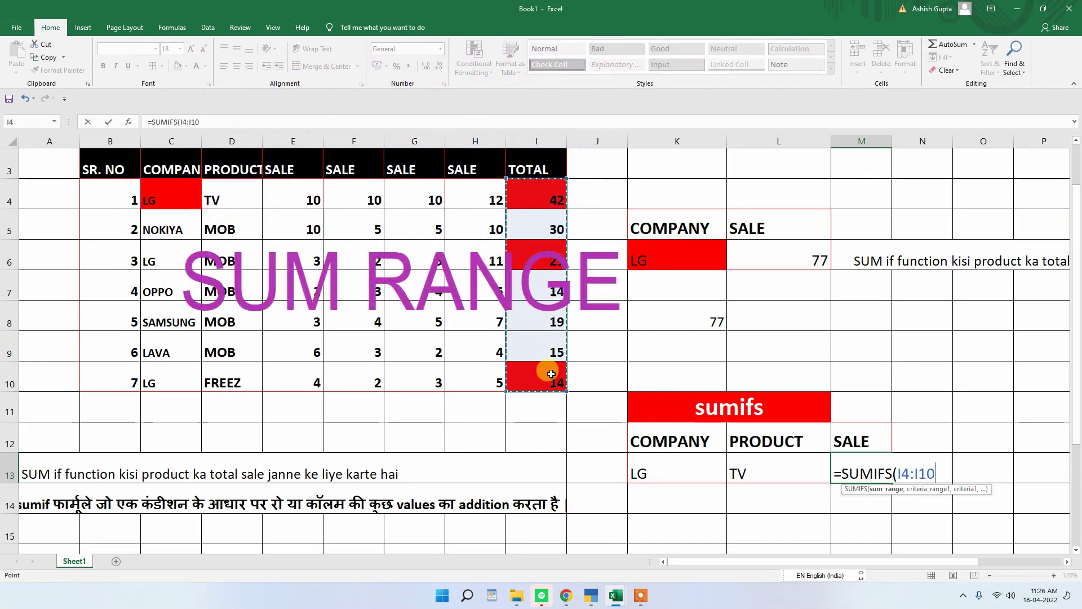
type(",")
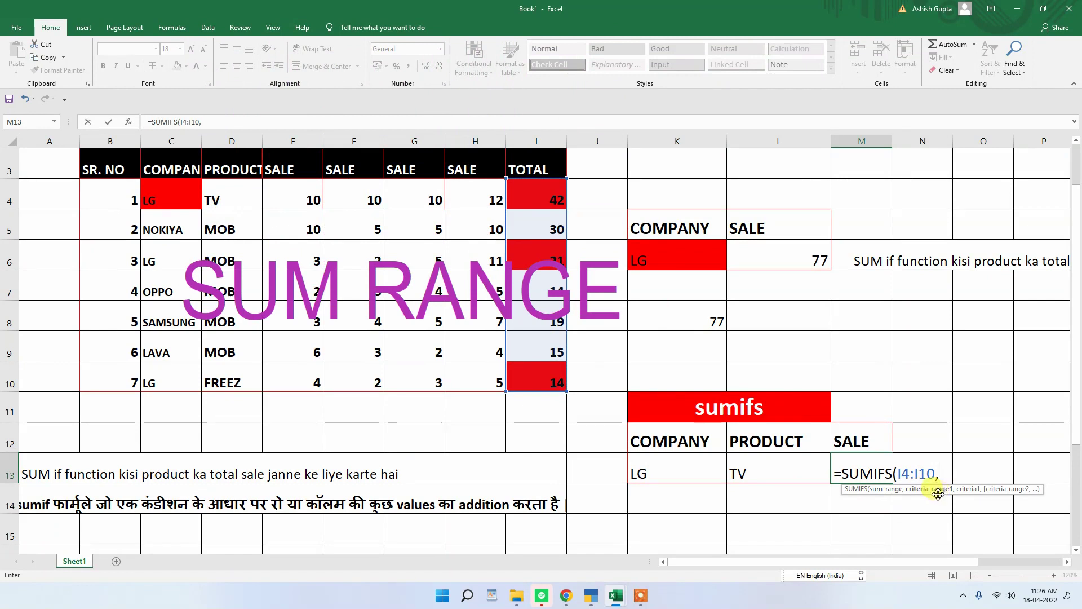
left_click_drag(162, 202, 176, 373)
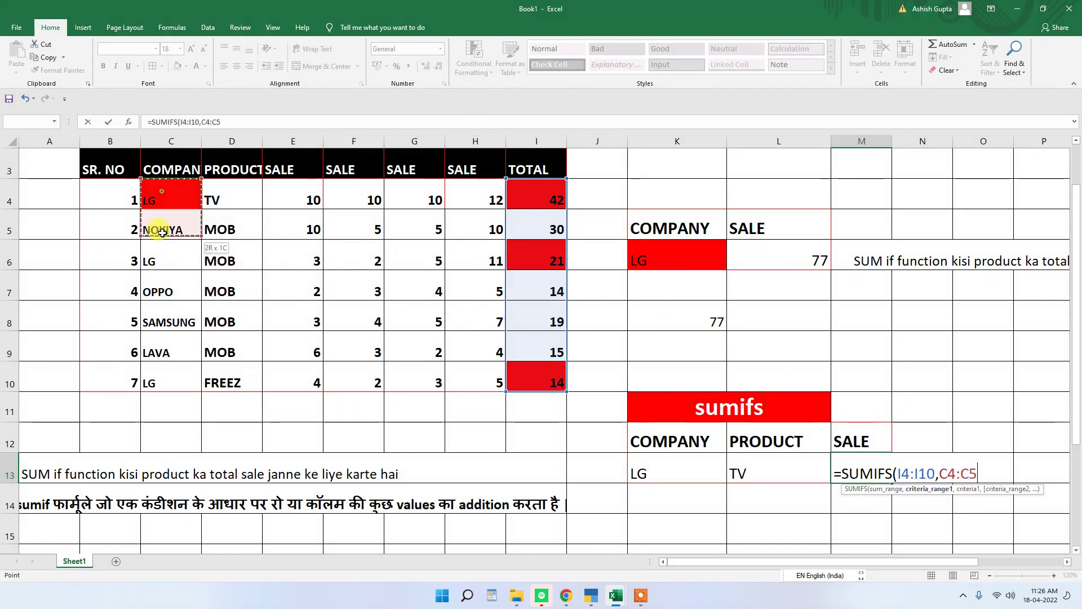
type(",")
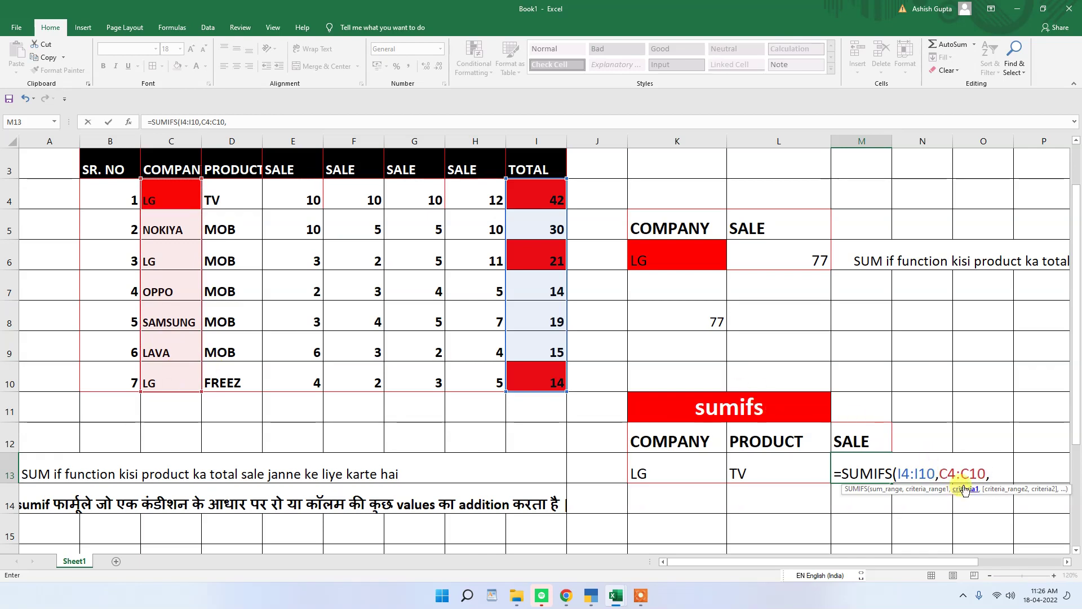
- Add criteria K13, D4:D10 and L13 to finish the SUMIFS, returning 42 for LG TV
left_click(662, 471)
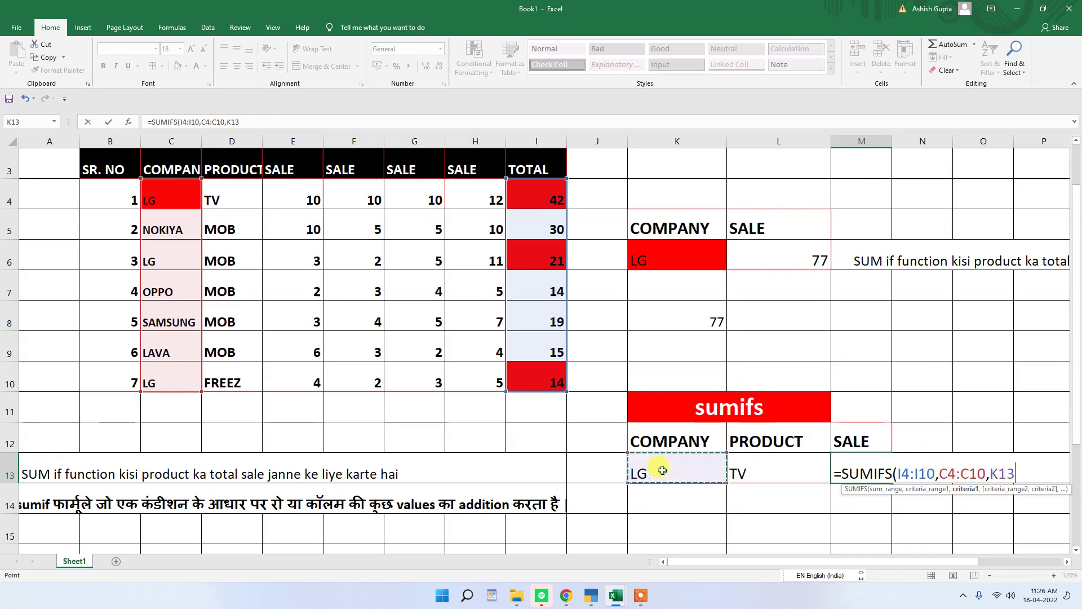
type(",")
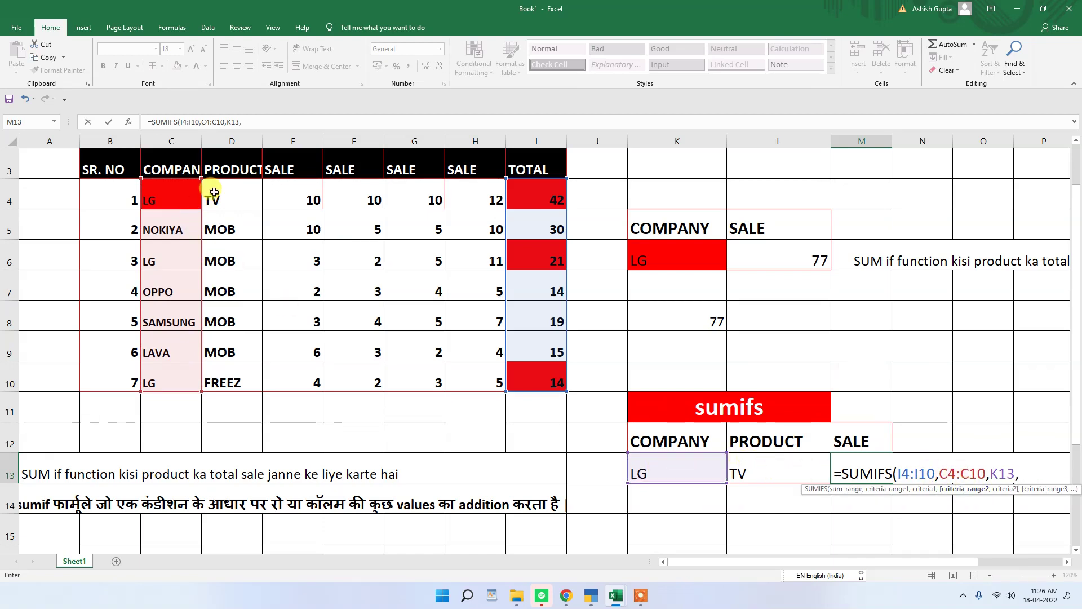
left_click_drag(214, 192, 240, 378)
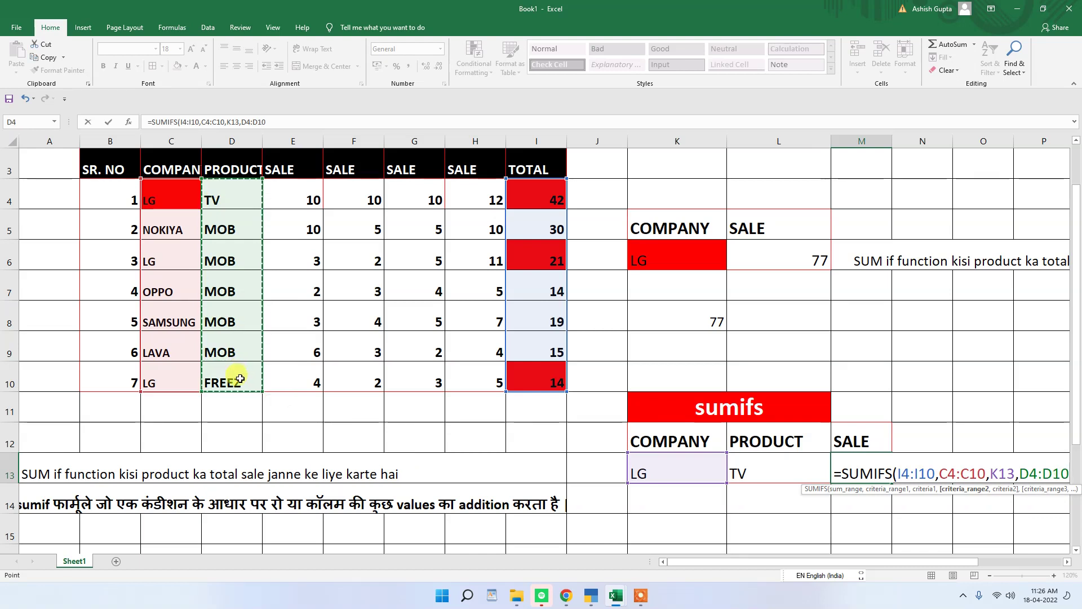
type(",")
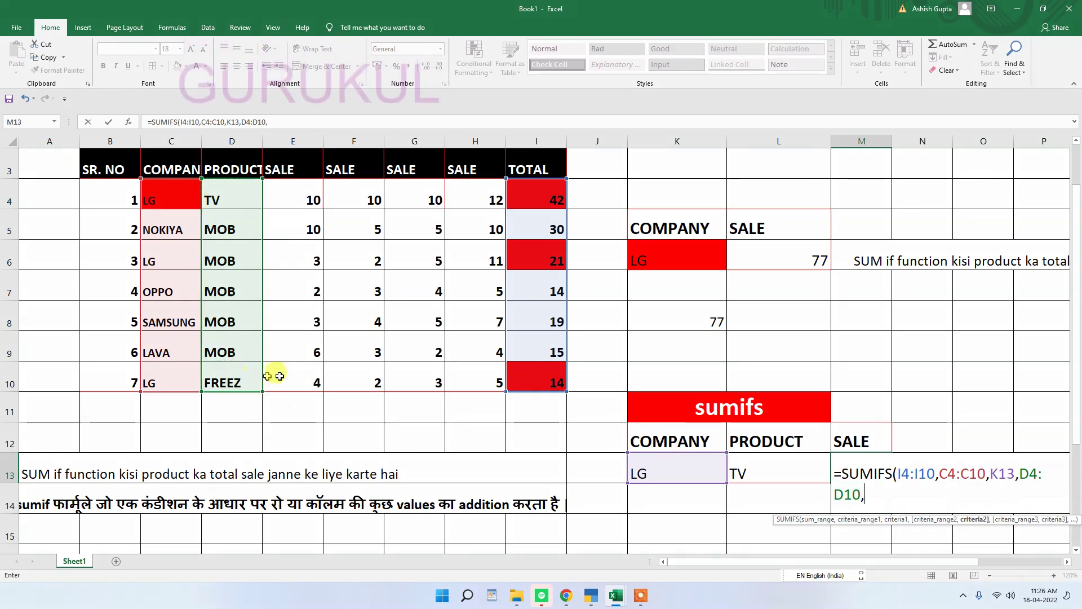
left_click(767, 473)
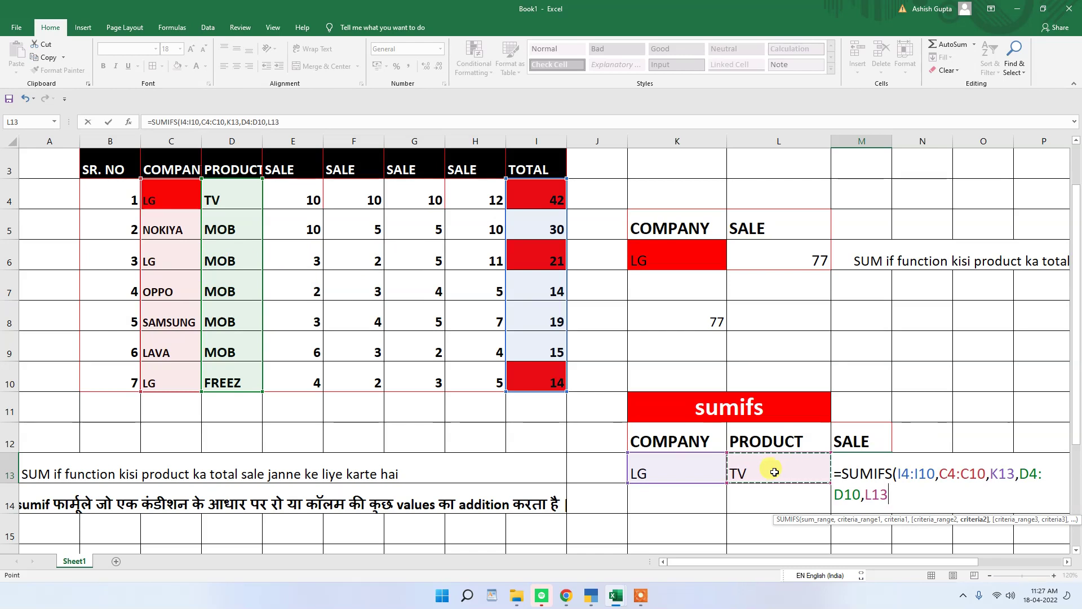
key("Return")
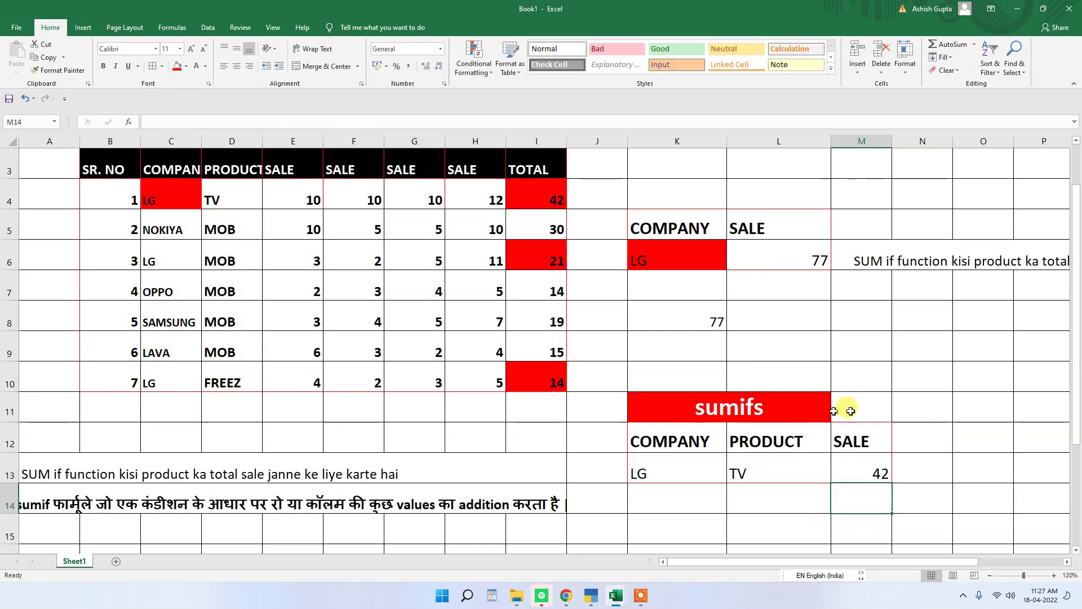
- Switch LG's TV total of 42 in I4 from red to yellow fill
left_click(881, 471)
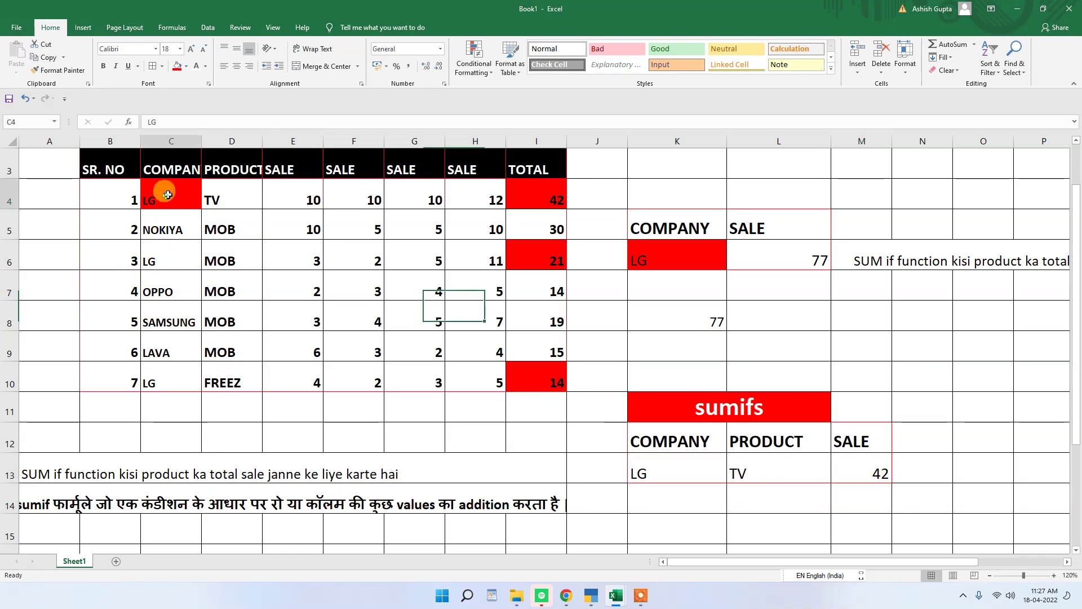
left_click(235, 193)
left_click(557, 199)
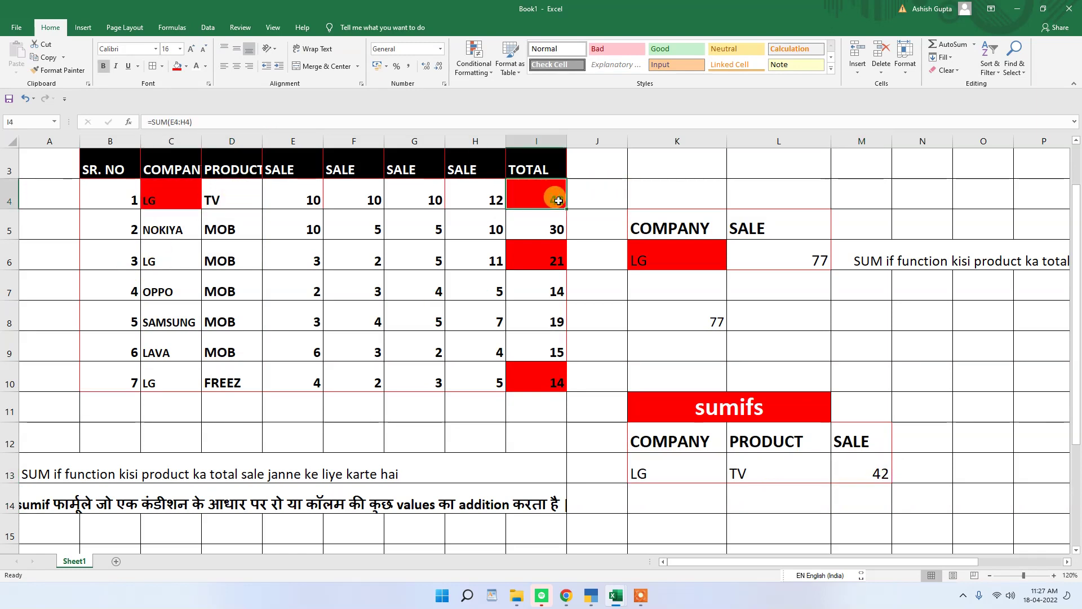
left_click(186, 66)
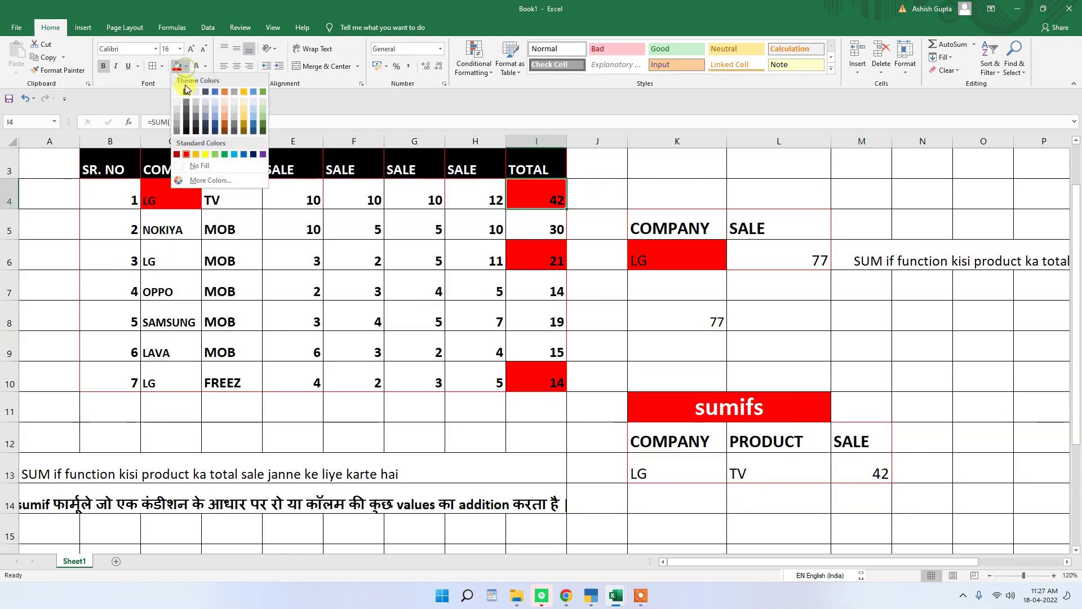
left_click(206, 155)
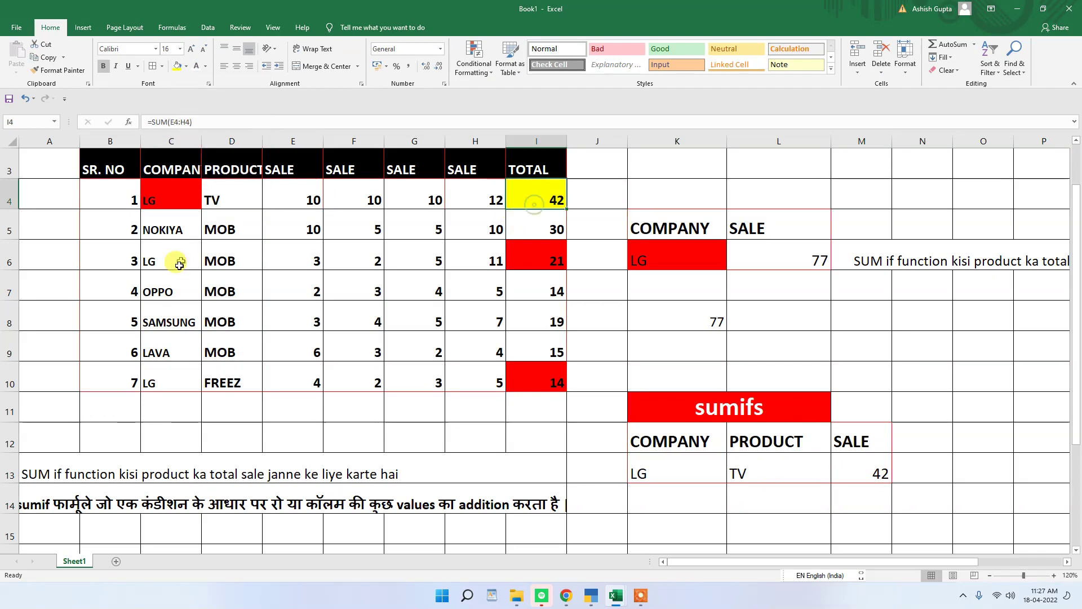
left_click(232, 260)
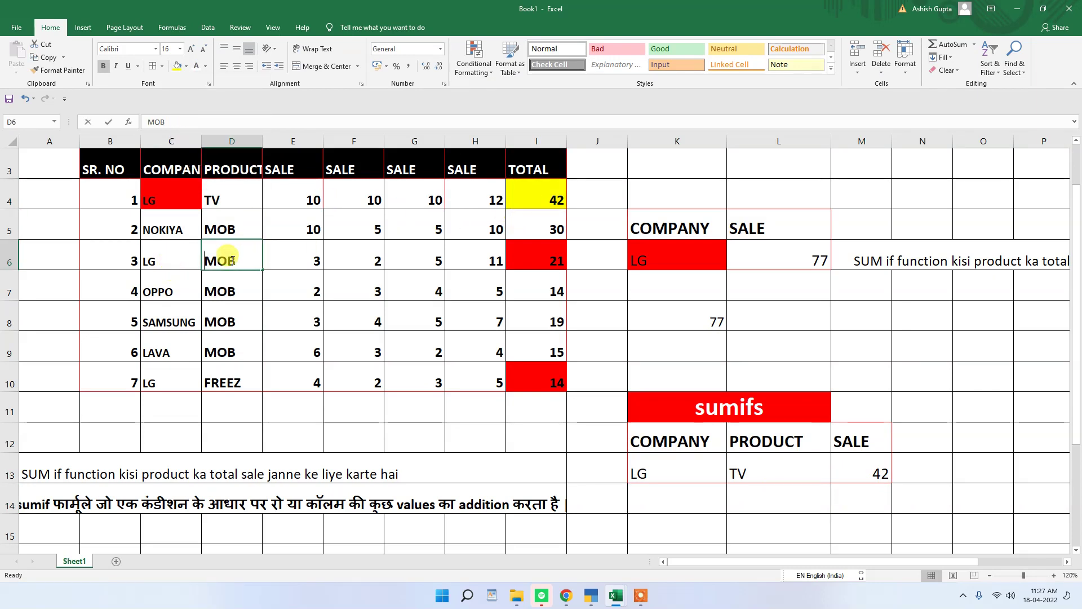
type("tv")
key("Return")
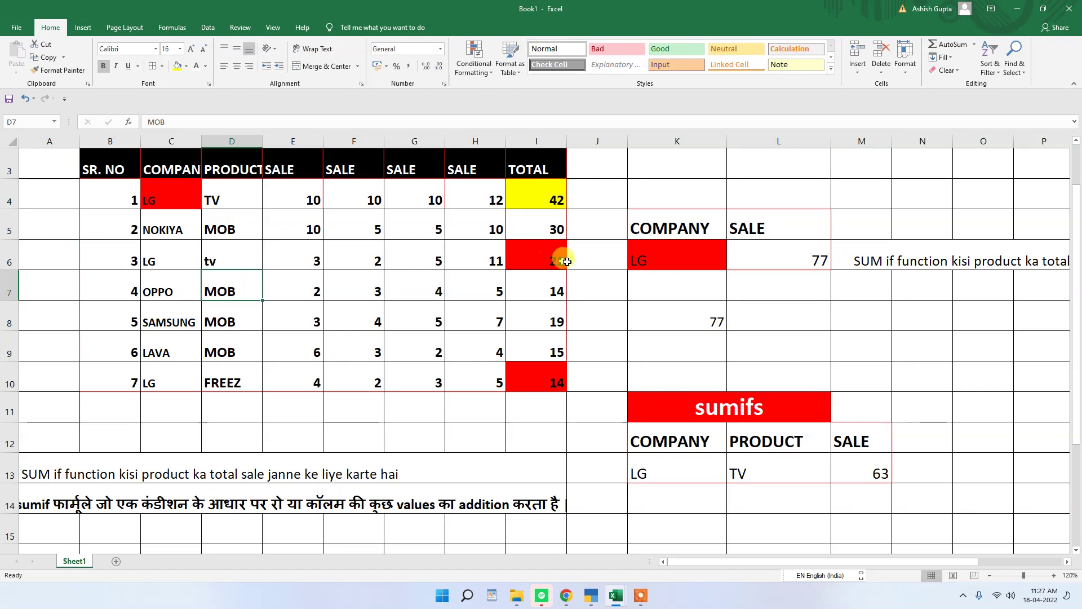
left_click(551, 260)
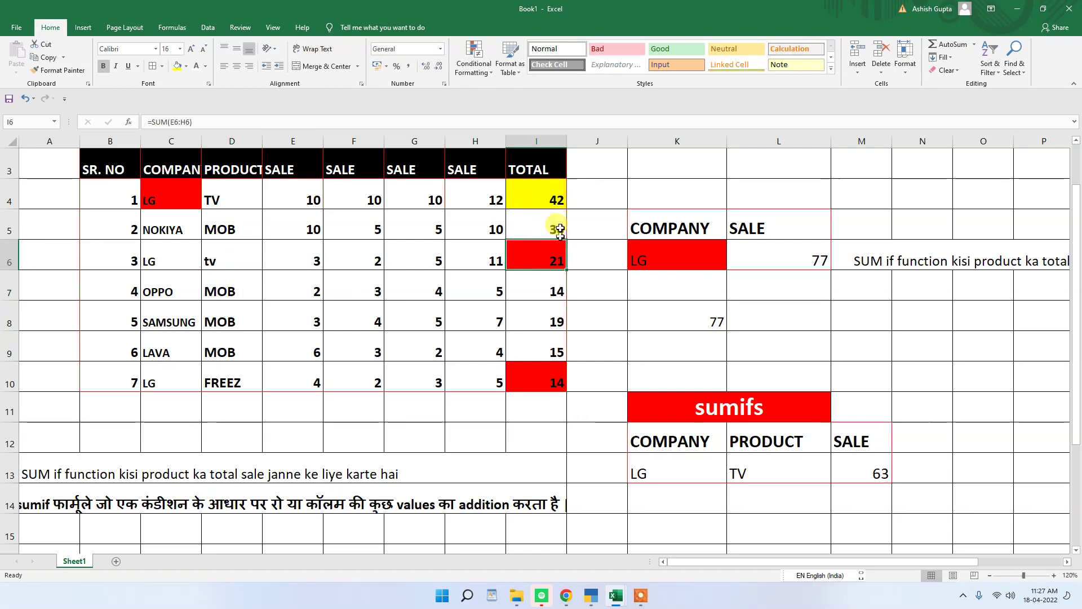
left_click(552, 197)
left_click(555, 260)
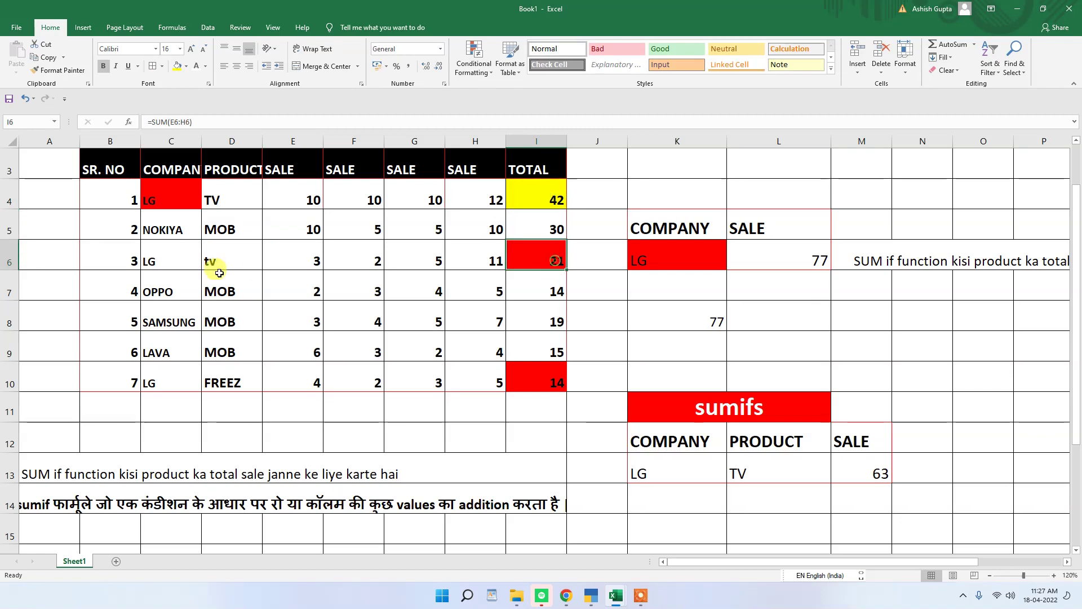
left_click(231, 263)
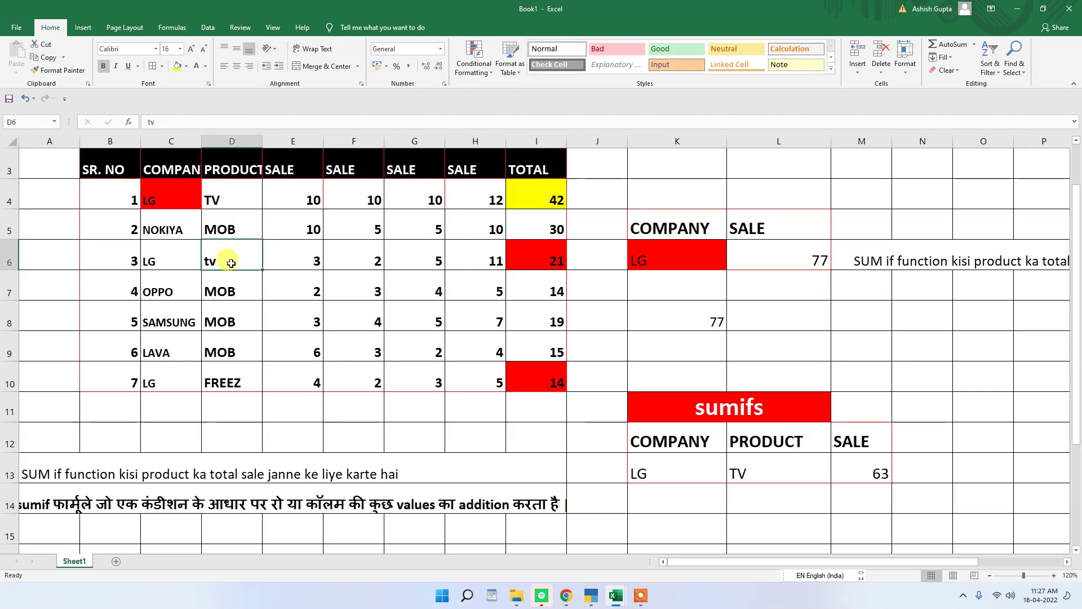
key("ctrl+z")
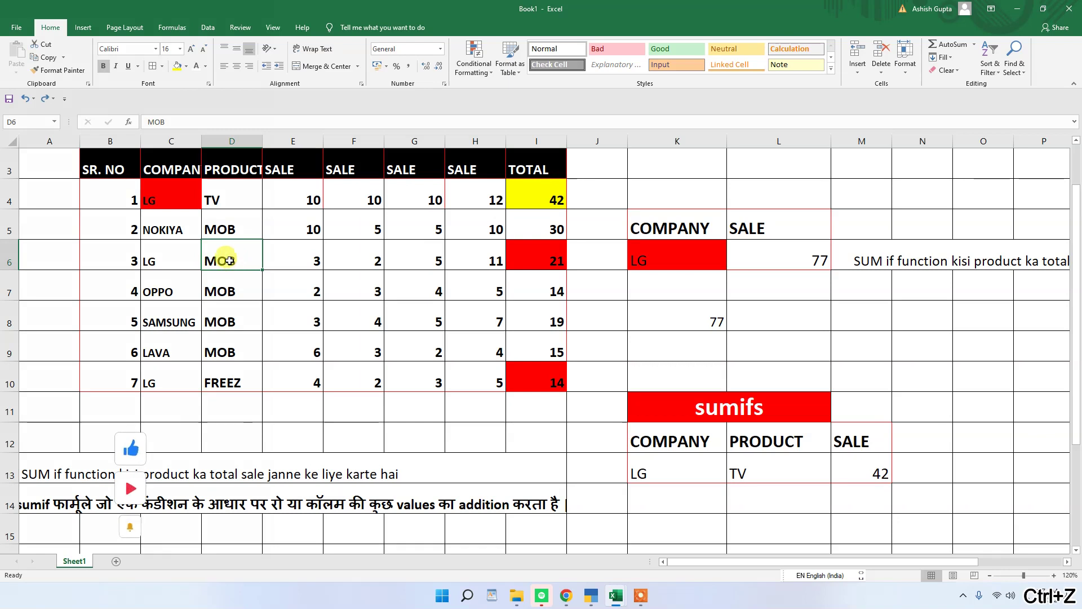
left_click(522, 259)
left_click(552, 197)
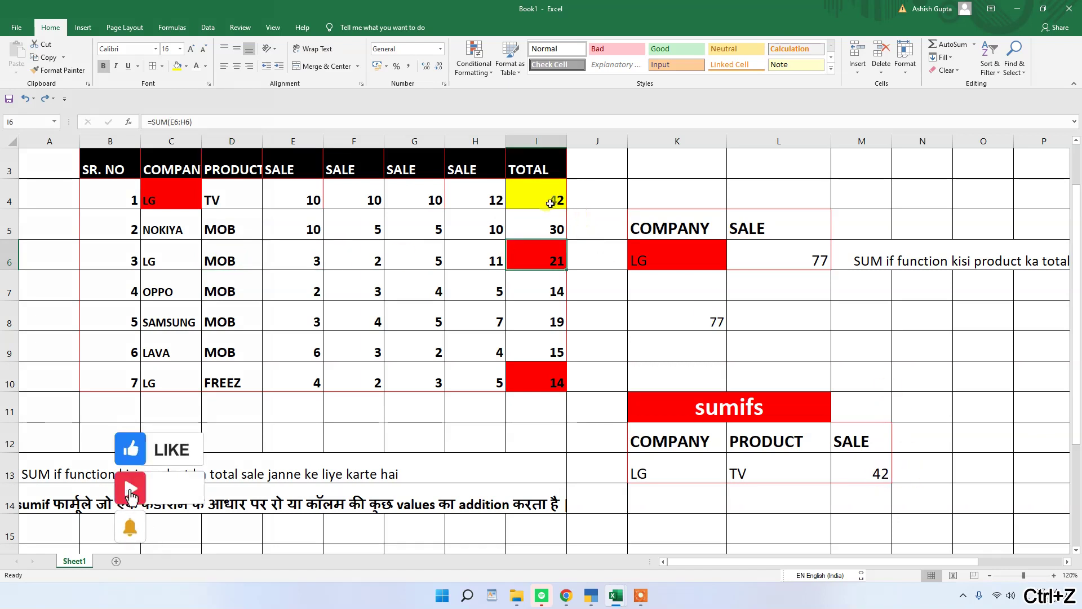
left_click(153, 202)
left_click(217, 200)
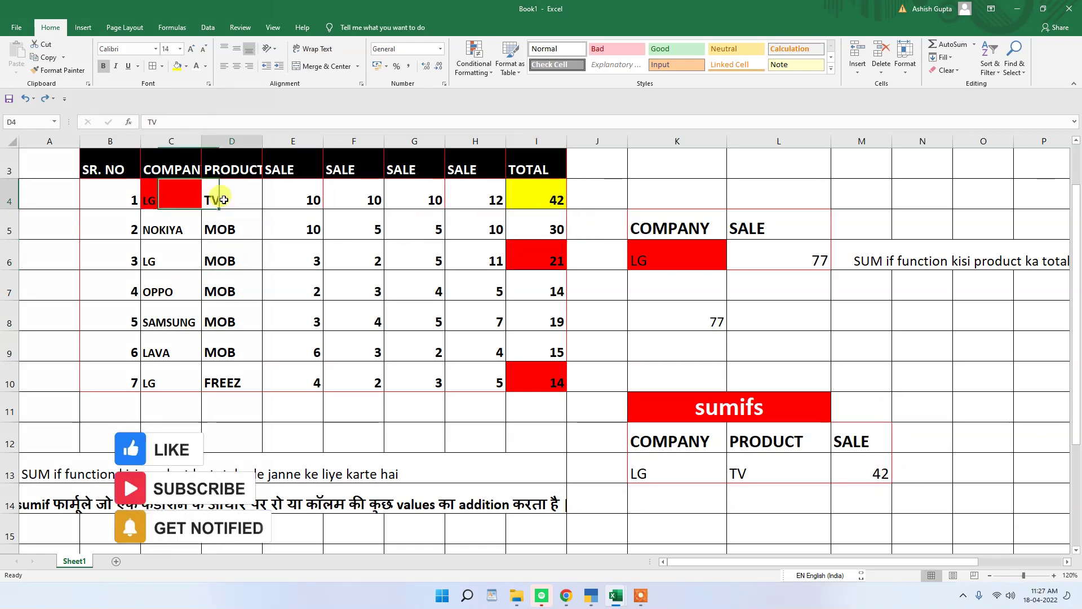
left_click(552, 203)
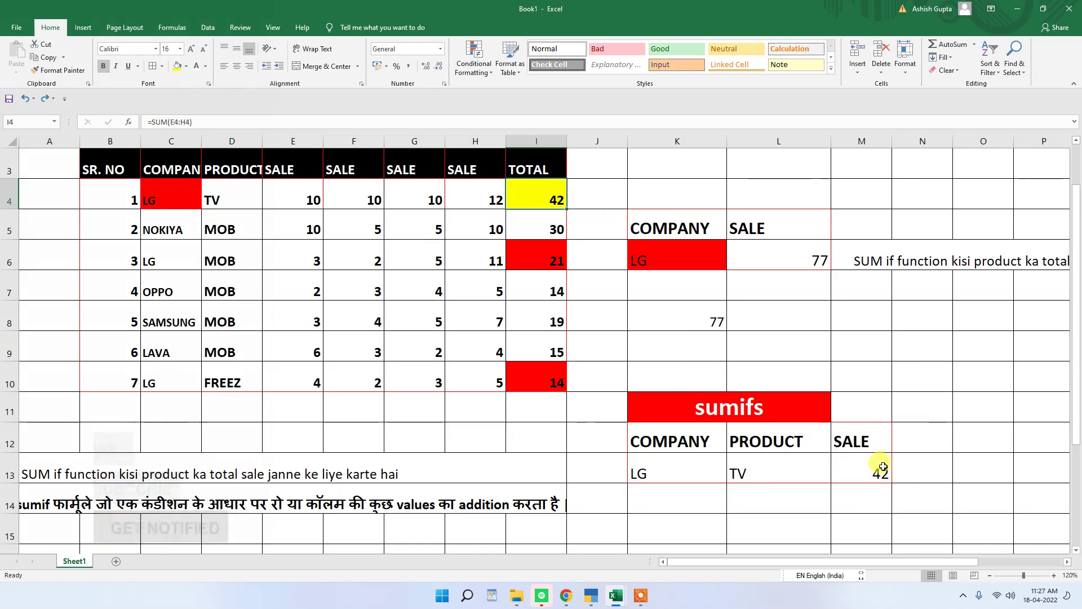